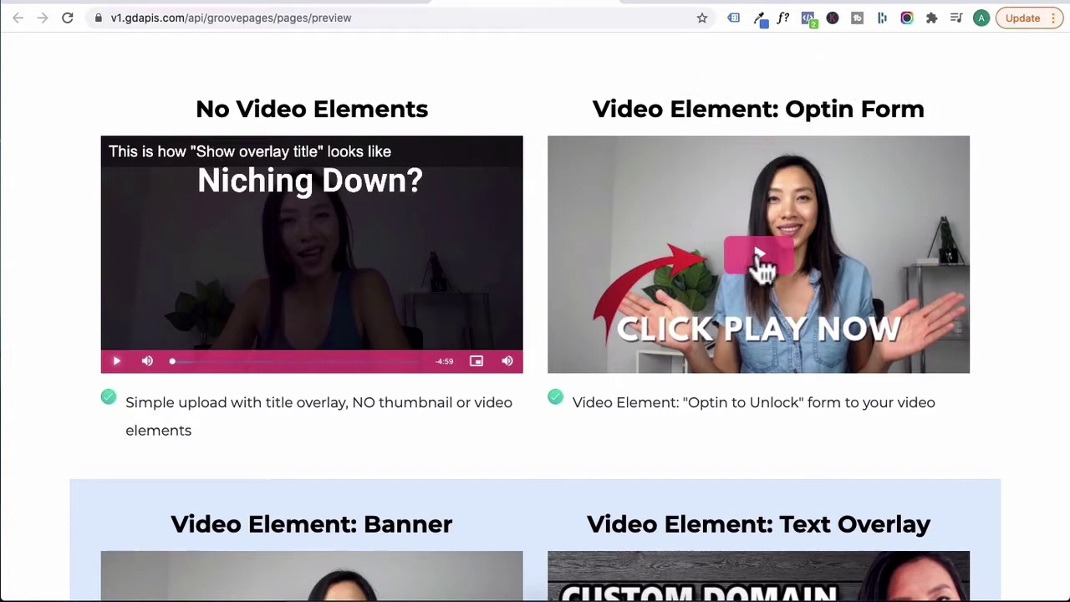
Step: Play the Optin Form and Banner sample videos on the preview page to examine their video elements
left_click(759, 255)
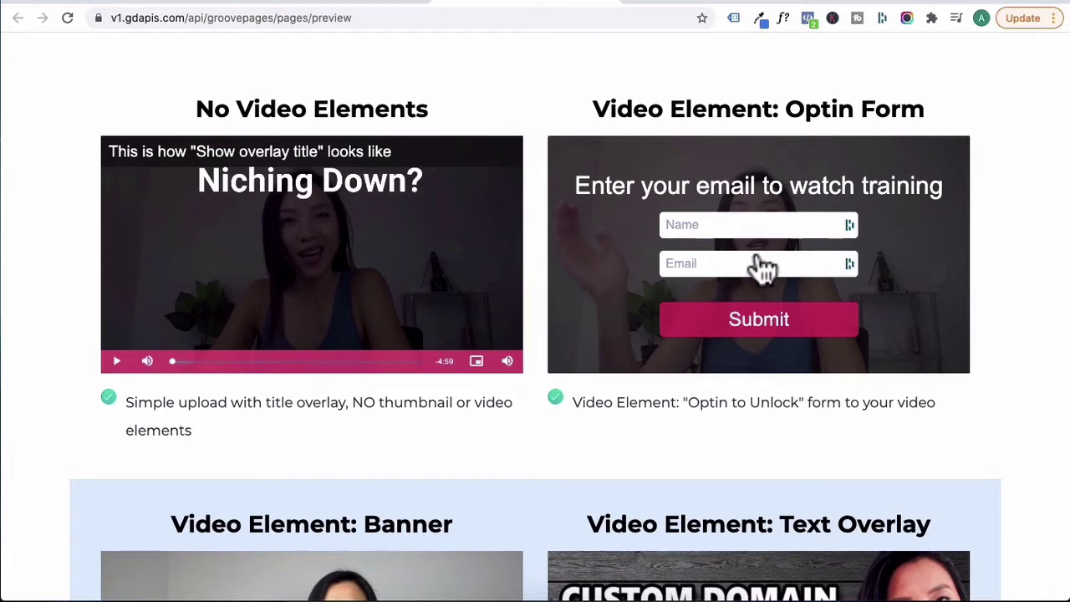
scroll(762, 268, "down", 5)
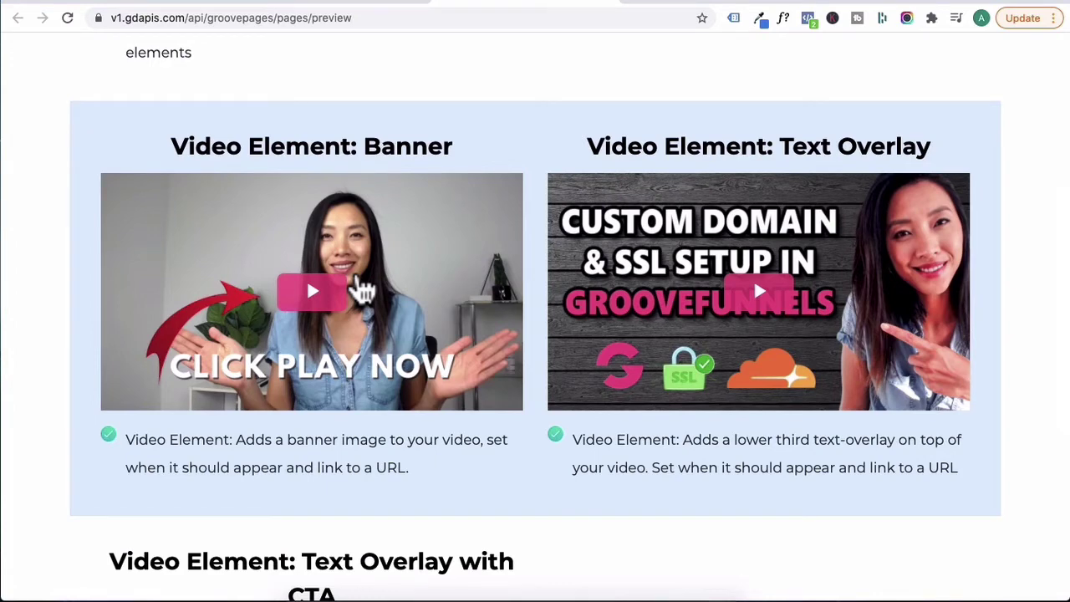
scroll(362, 290, "down", 1)
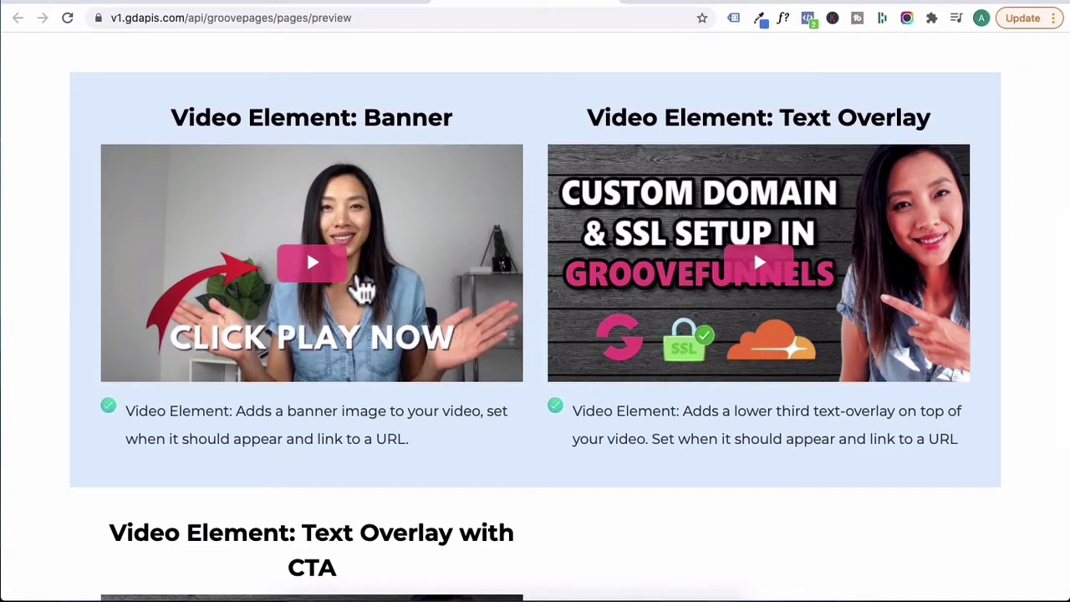
left_click(336, 283)
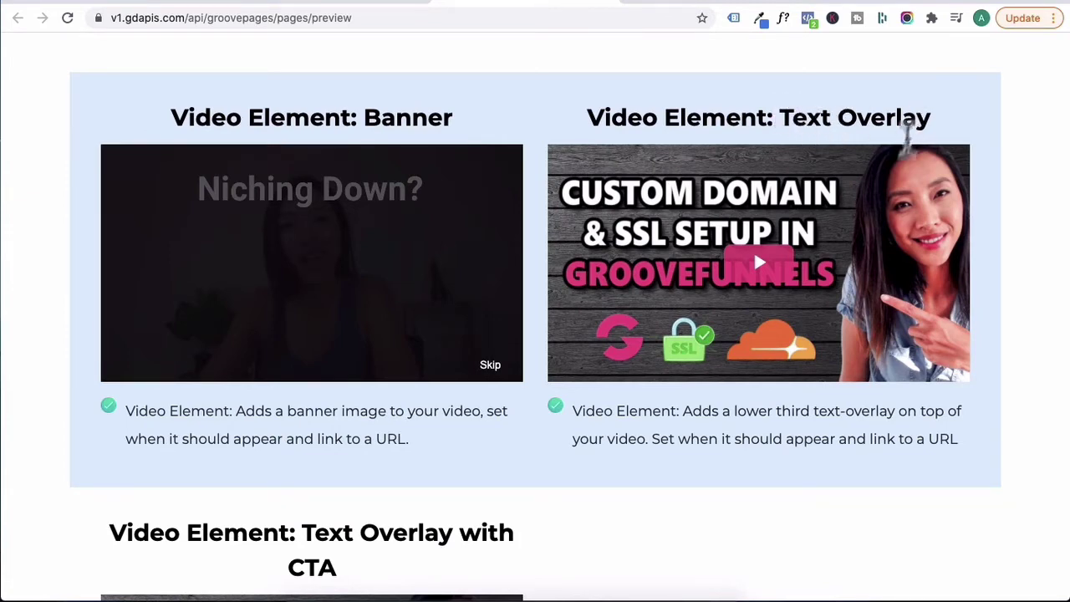
Step: Play and pause the Text Overlay sample video, follow its overlay link, and return to the preview page
scroll(855, 354, "down", 1)
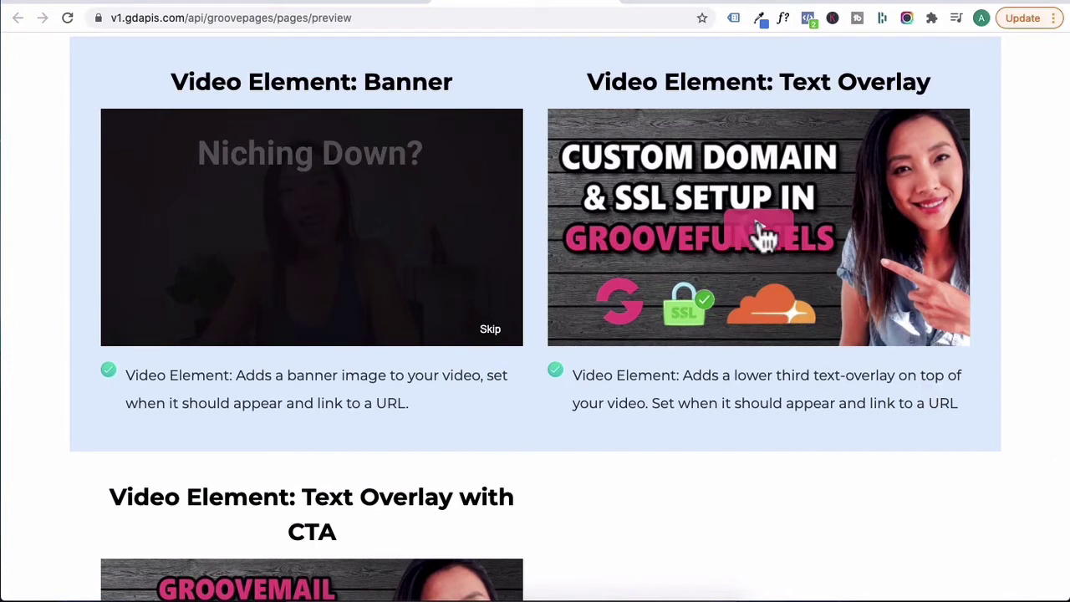
left_click(763, 239)
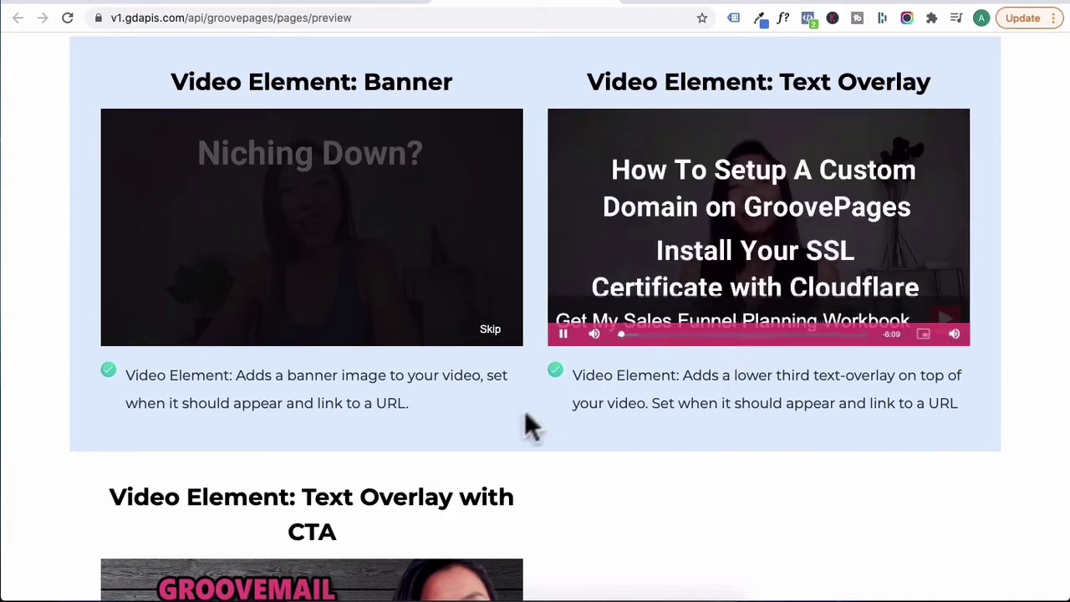
left_click(562, 333)
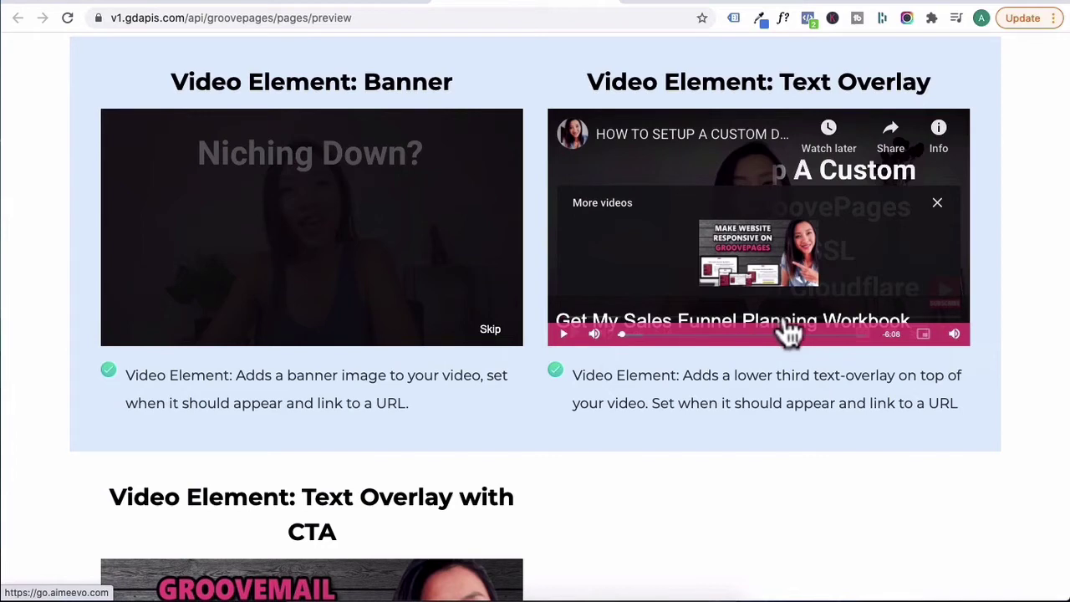
left_click(844, 322)
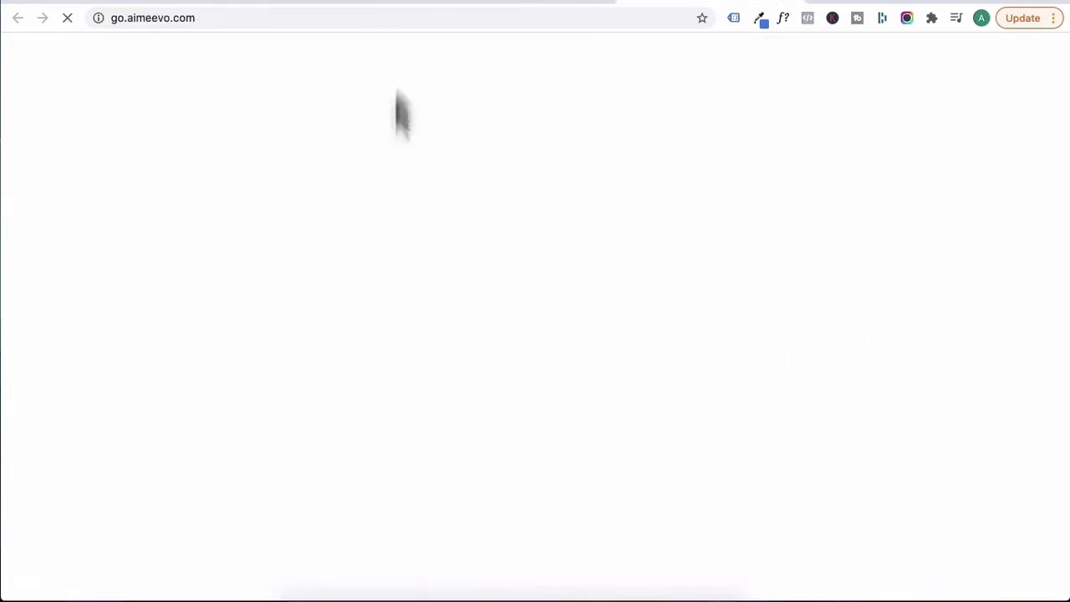
left_click(798, 4)
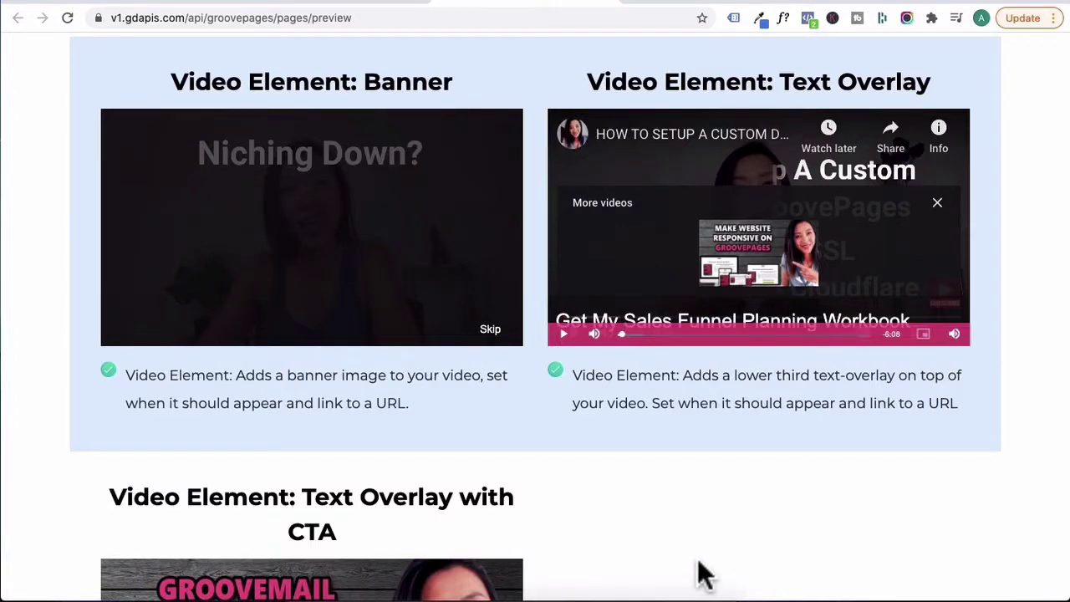
Step: Play and pause the Text Overlay with CTA sample video to examine its overlay text and button
scroll(702, 575, "down", 5)
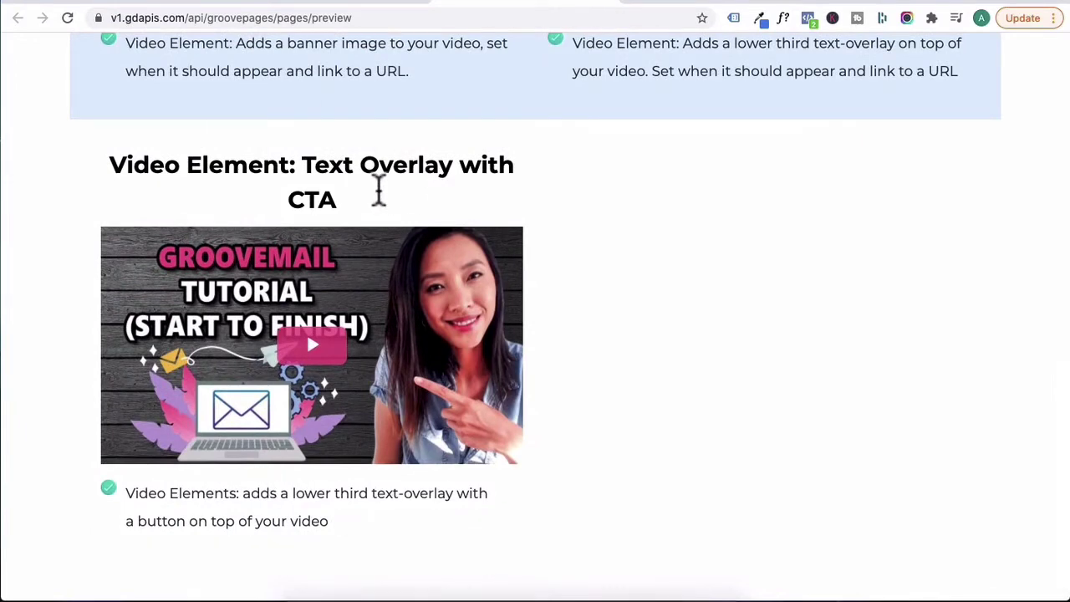
scroll(372, 339, "up", 5)
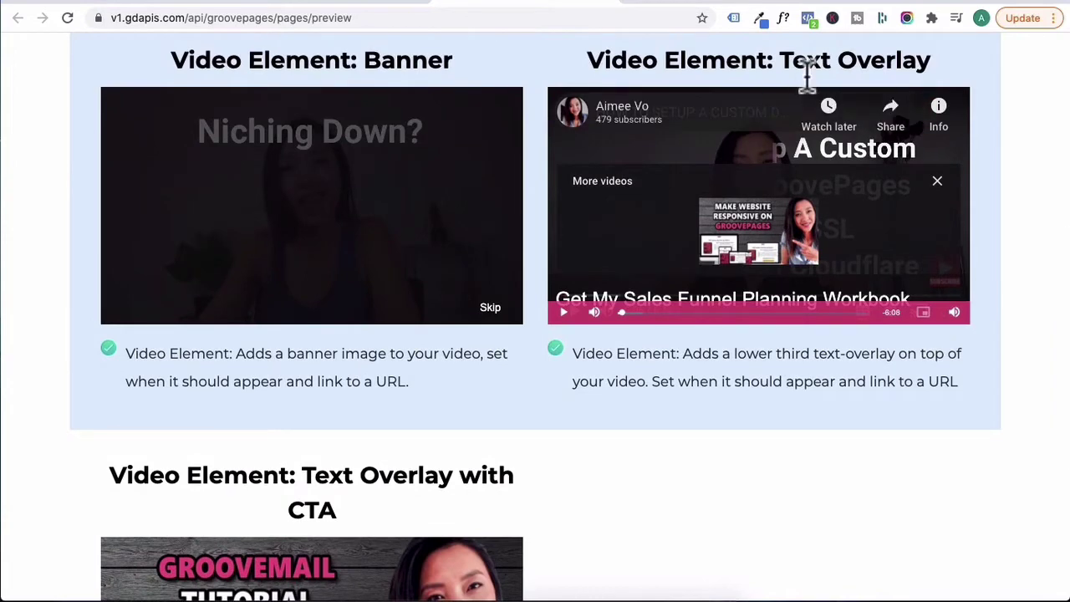
scroll(886, 376, "down", 4)
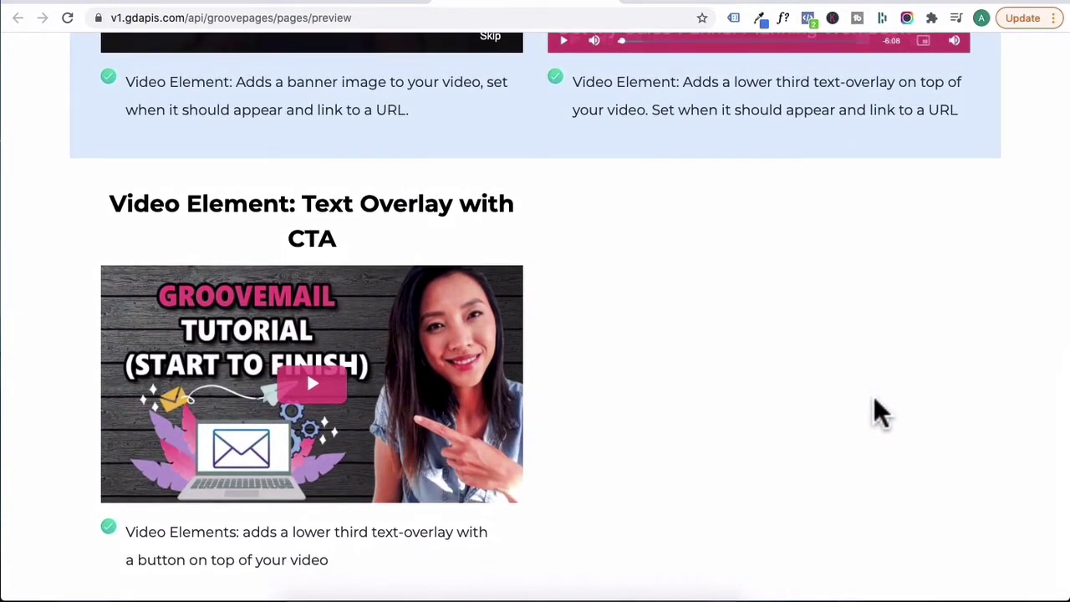
left_click(312, 383)
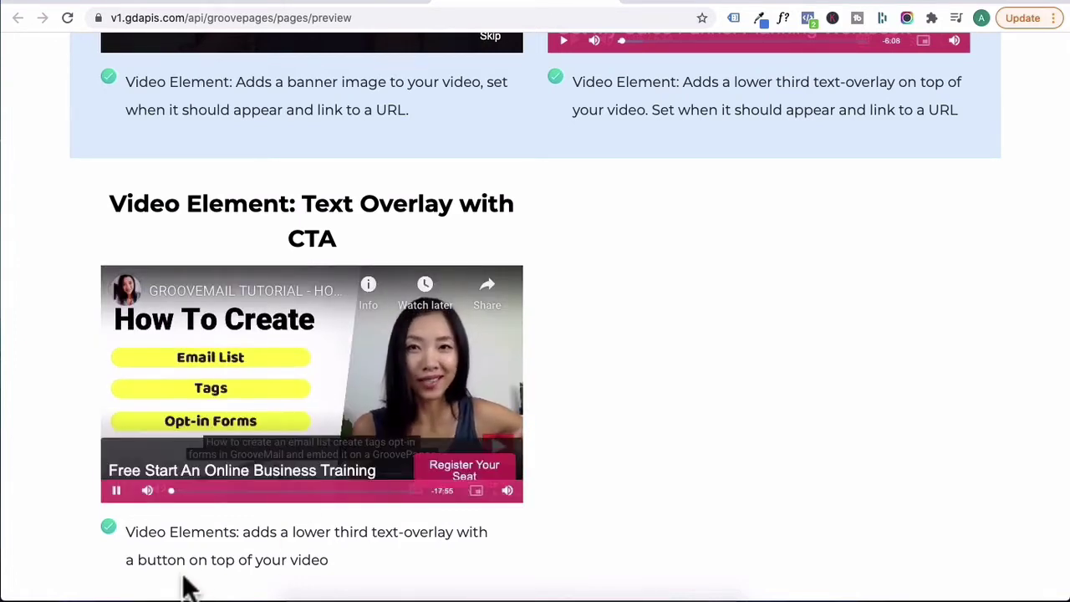
left_click(117, 492)
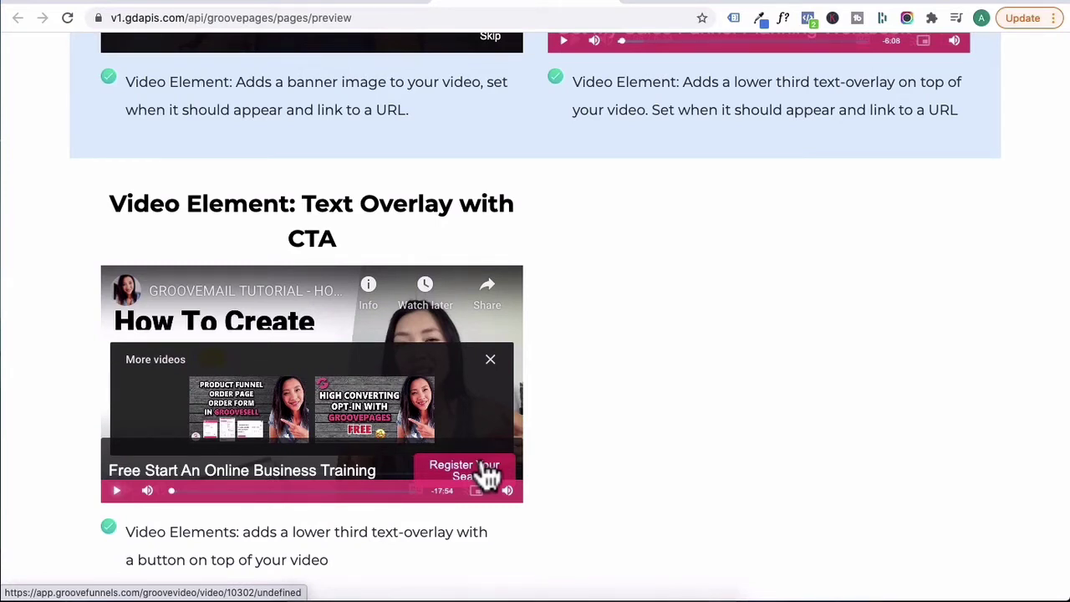
scroll(679, 443, "up", 3)
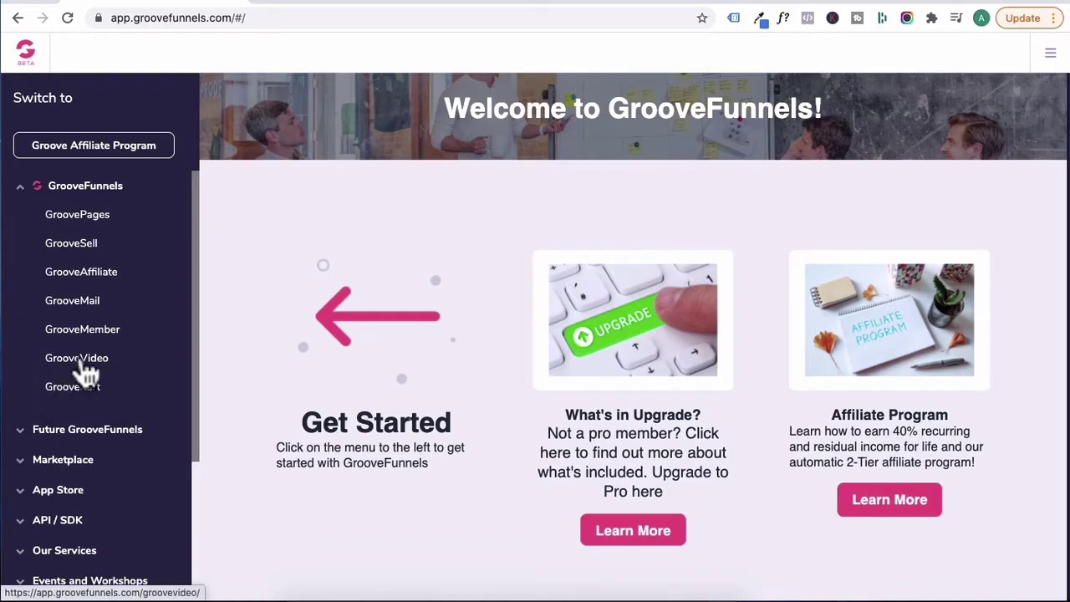
Step: Open the GrooveVideo video library and start adding a new video
left_click(83, 368)
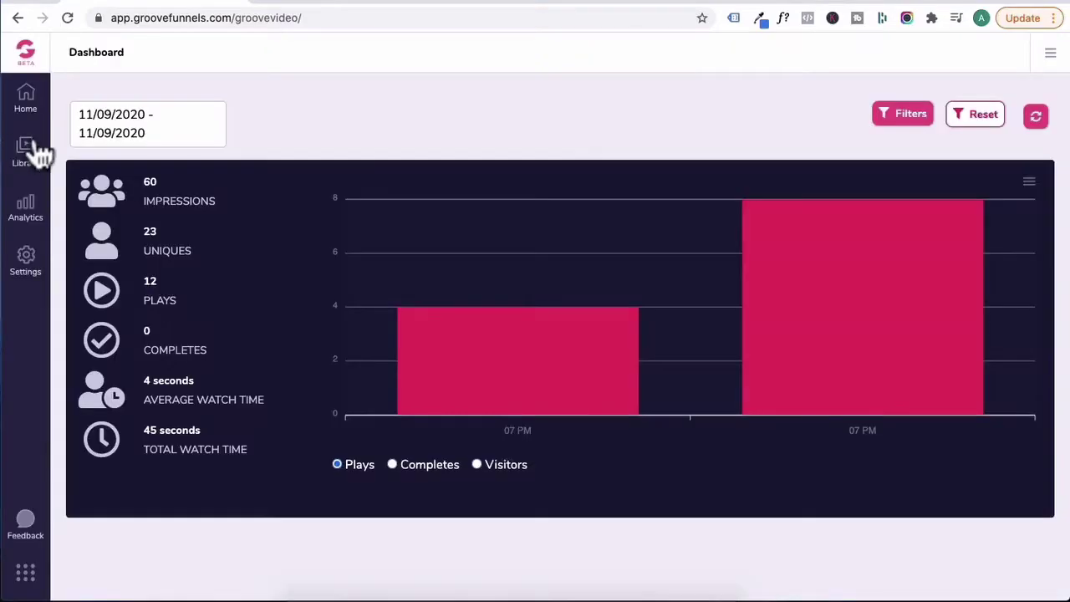
left_click(34, 147)
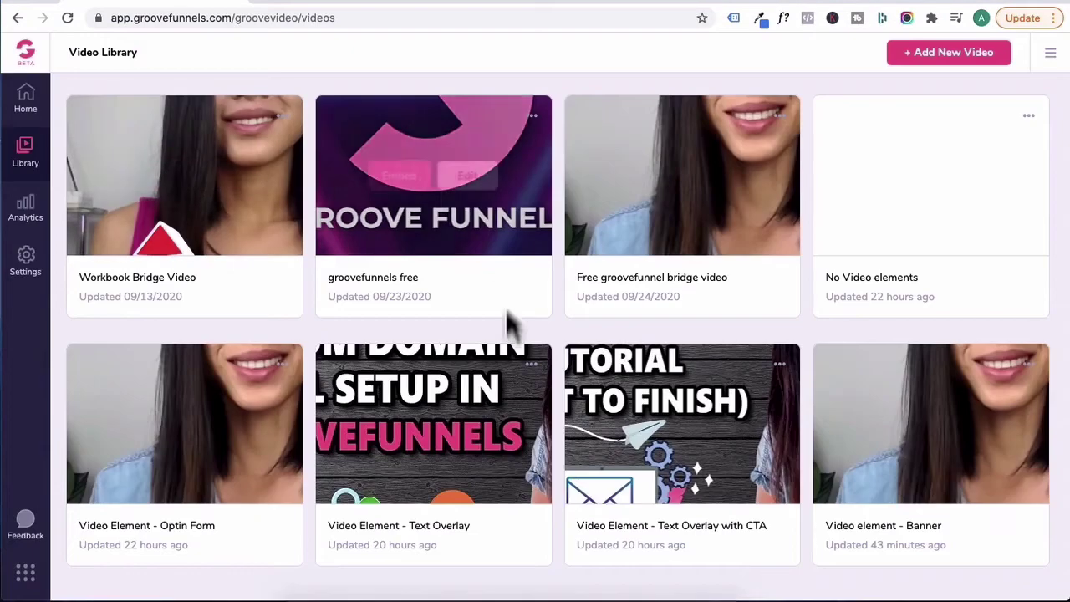
mouse_move(497, 368)
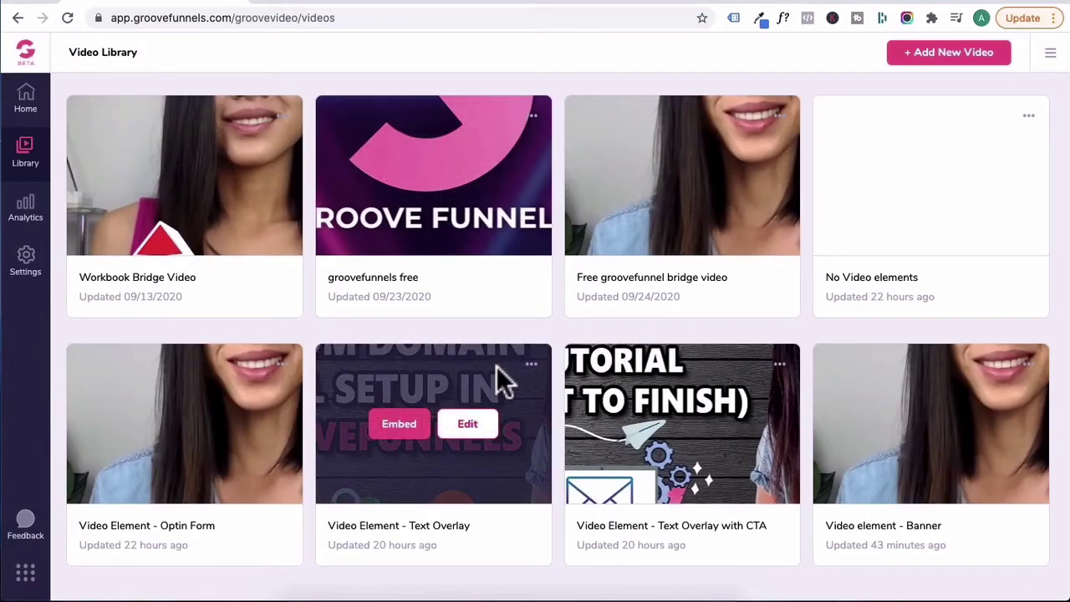
left_click(929, 52)
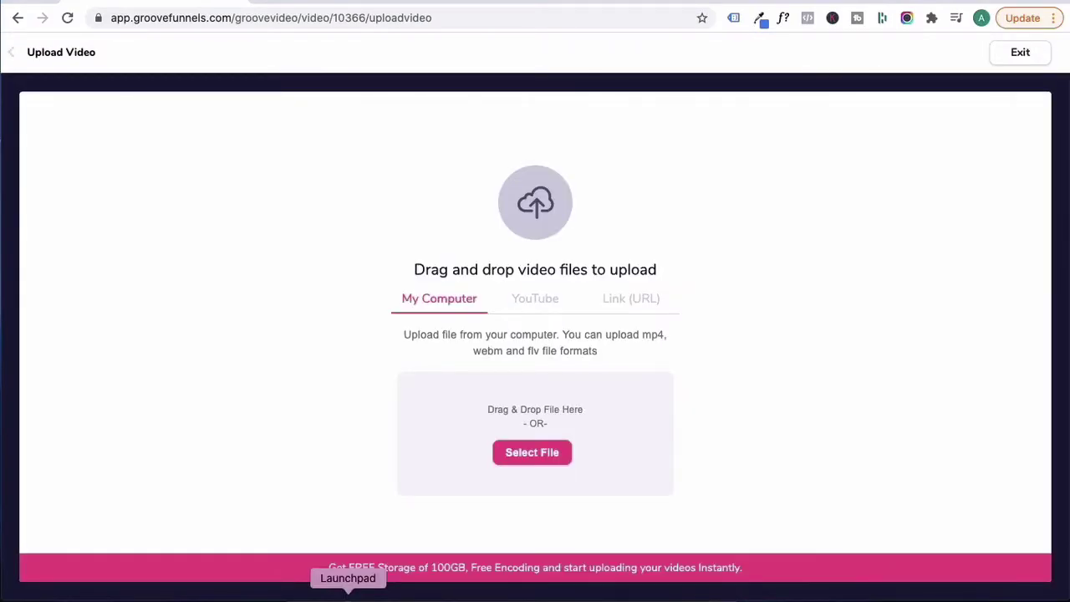
Step: Look at the YouTube and Link (URL) upload sources and return to the My Computer source
left_click(532, 301)
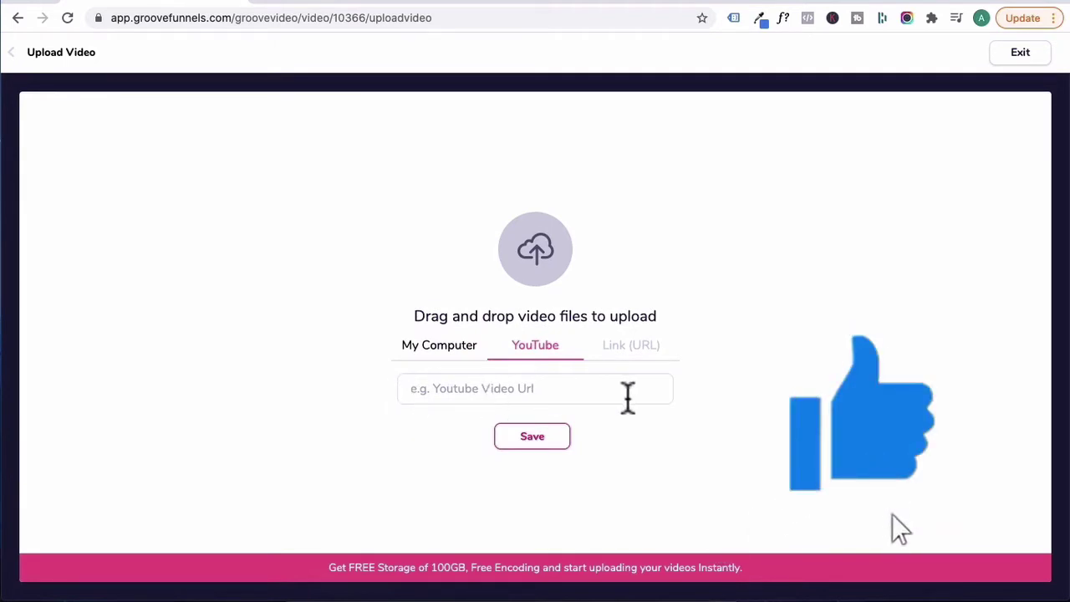
left_click(632, 345)
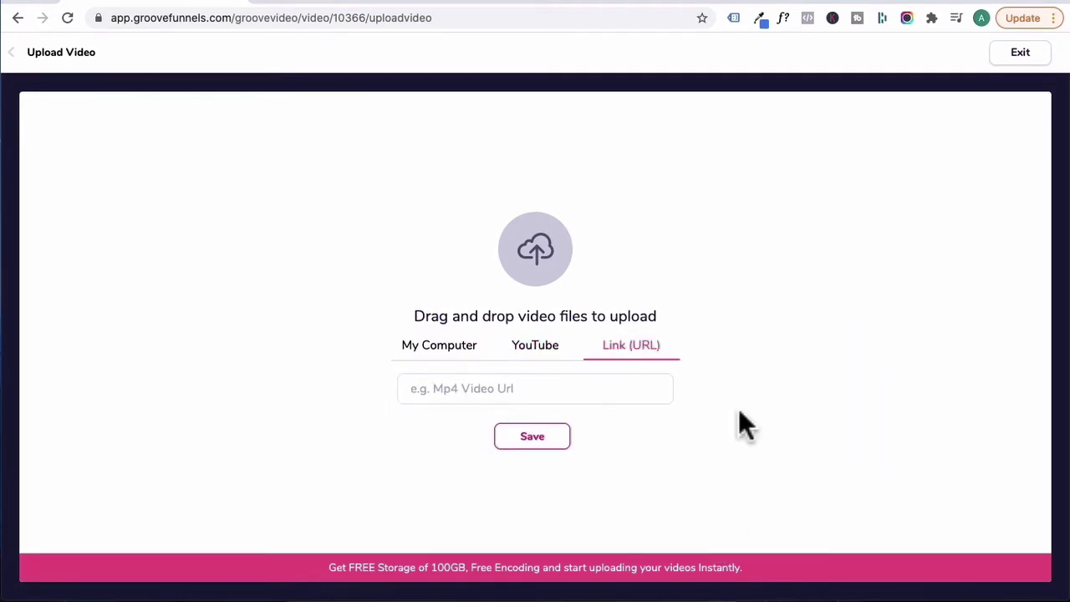
left_click(428, 343)
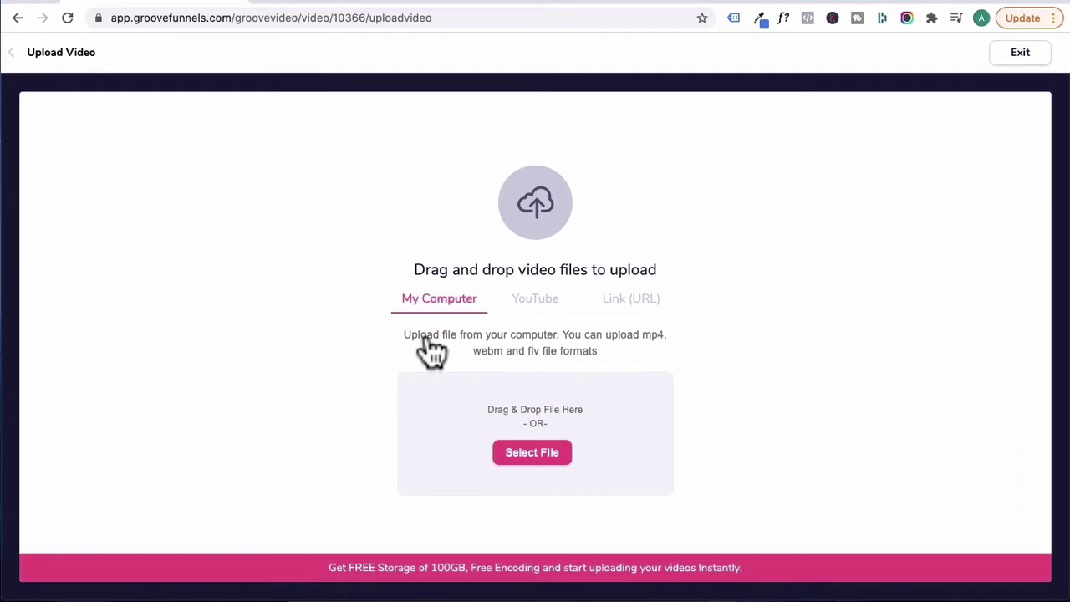
Step: Upload "video example.mp4" from the Desktop and continue to the new video's details
left_click(535, 467)
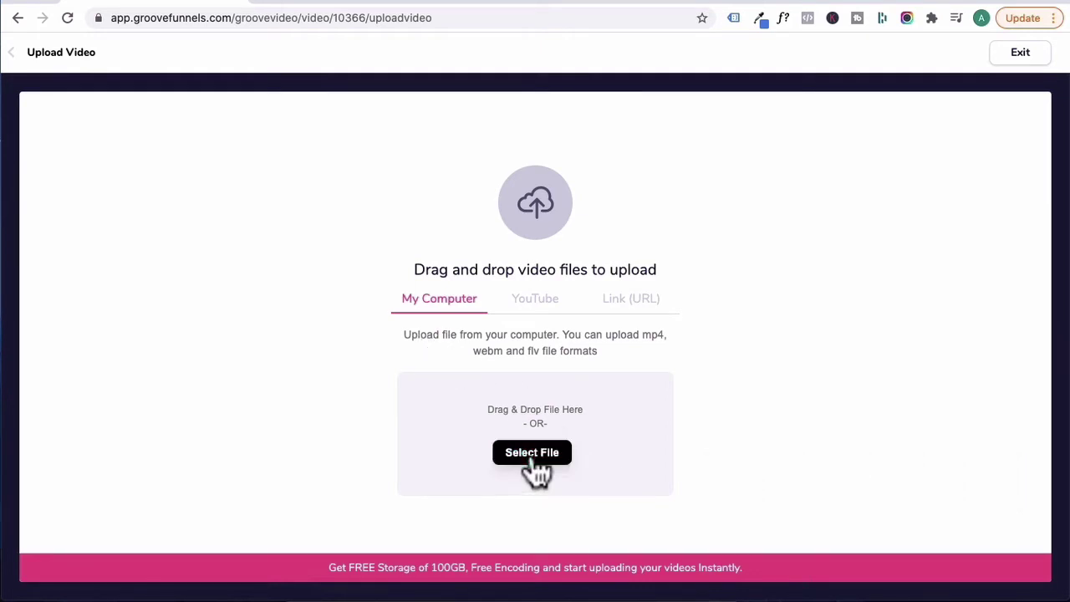
left_click(333, 296)
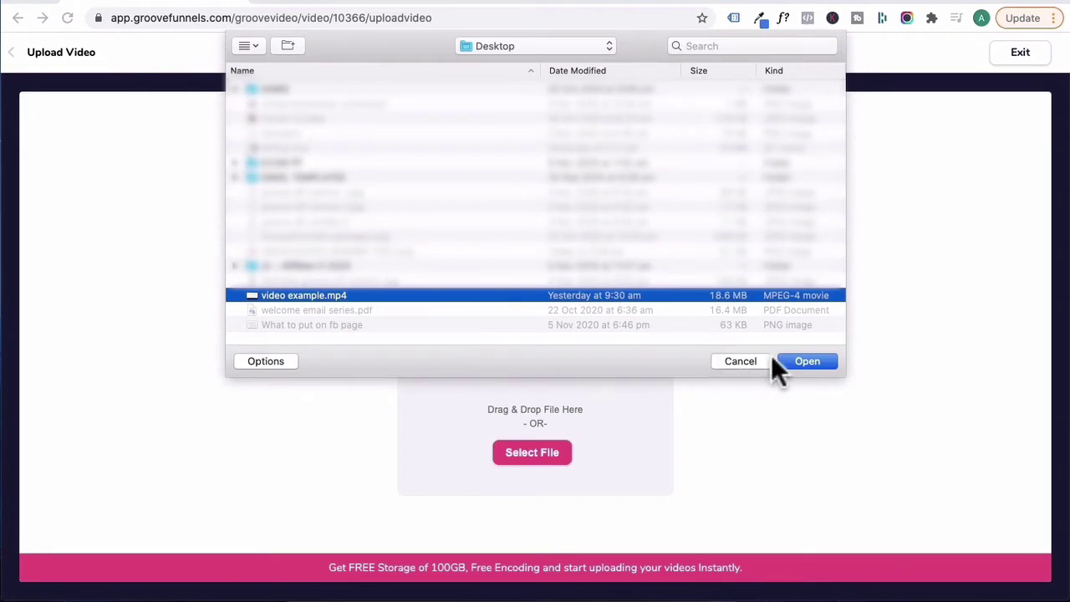
left_click(806, 361)
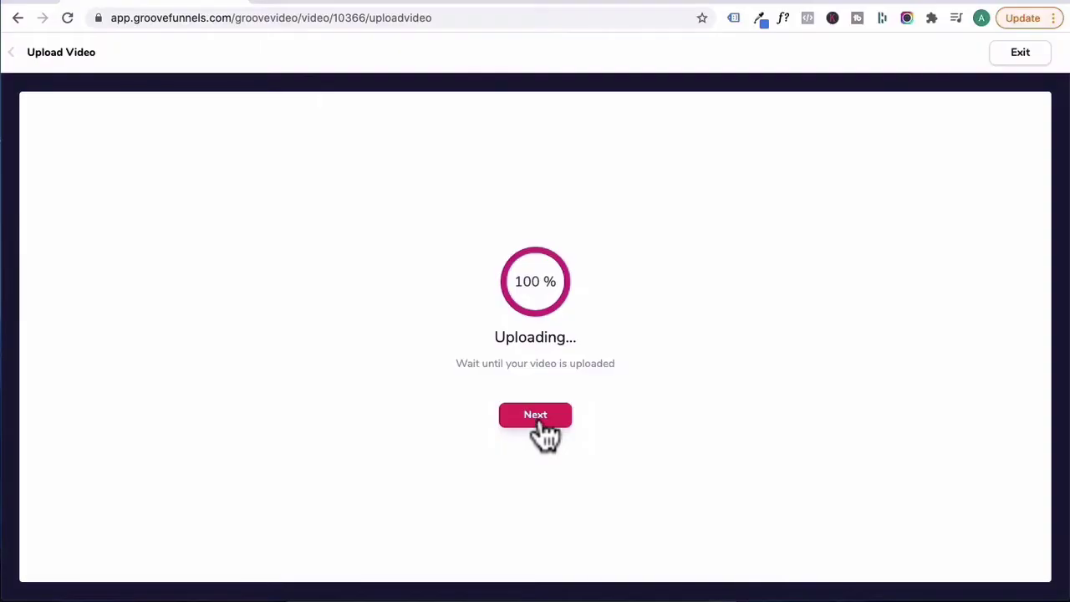
left_click(539, 425)
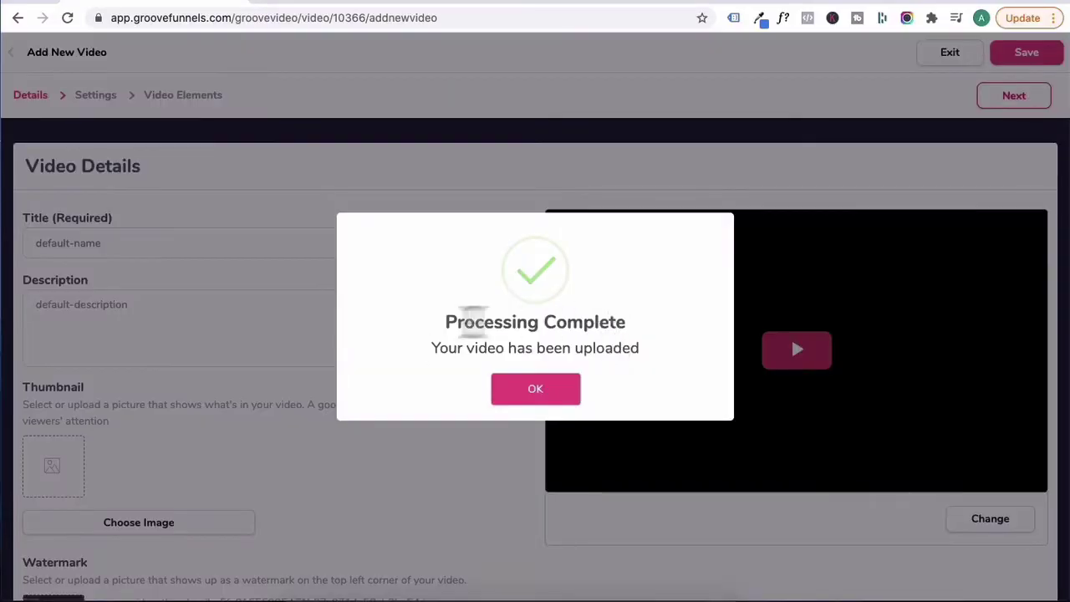
left_click(539, 405)
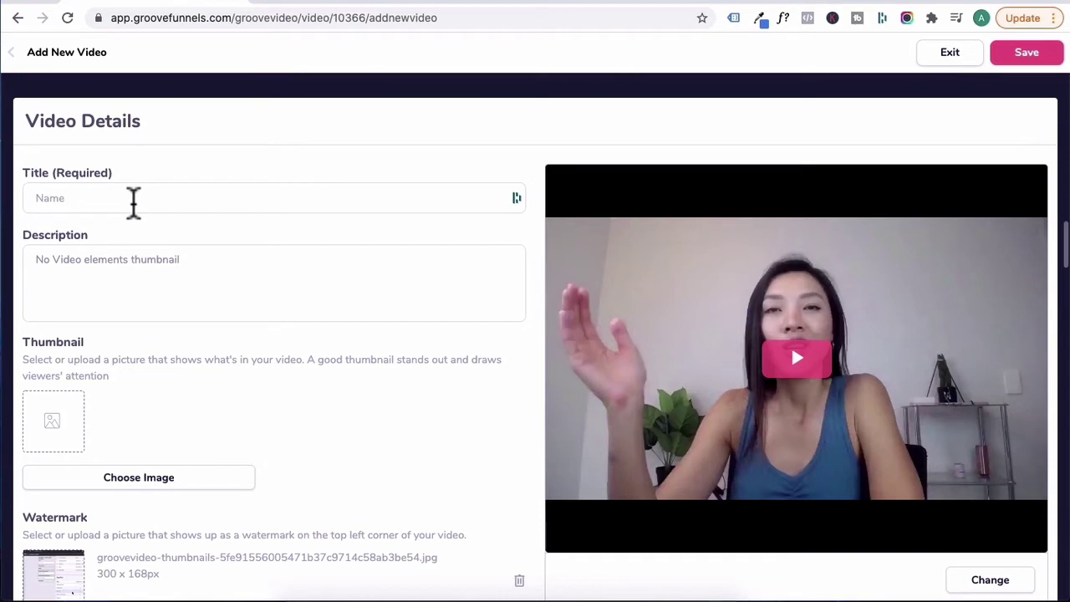
Step: Set the video title to "No Video elements" and open the description for editing
left_click(116, 194)
type("No Video elements")
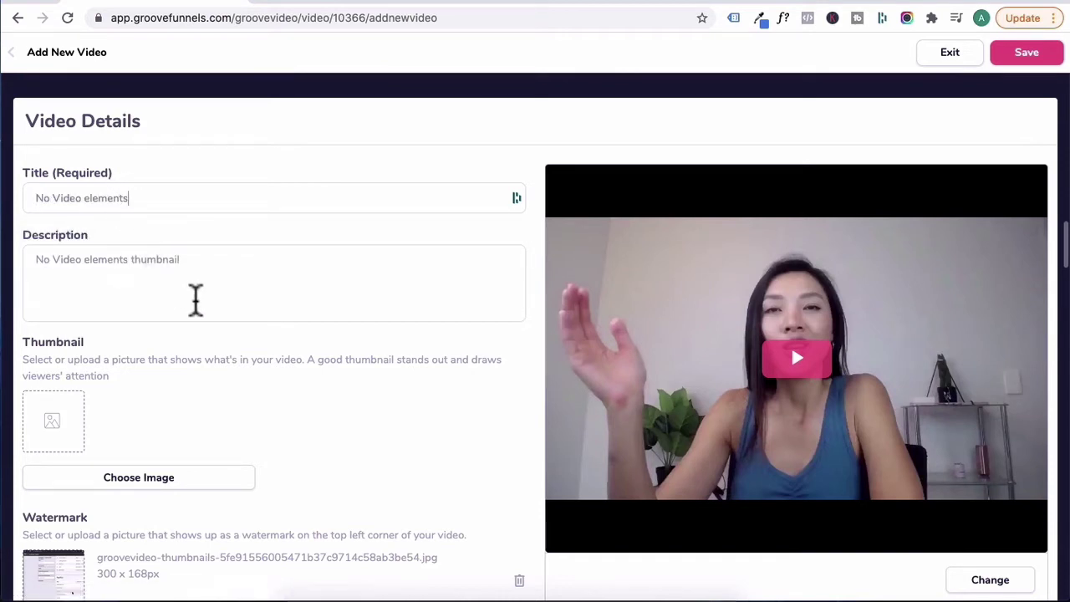
left_click(196, 300)
left_click(108, 232)
Step: View the image library and the image upload dialog for the thumbnail, closing both without choosing a picture
scroll(108, 232, "down", 2)
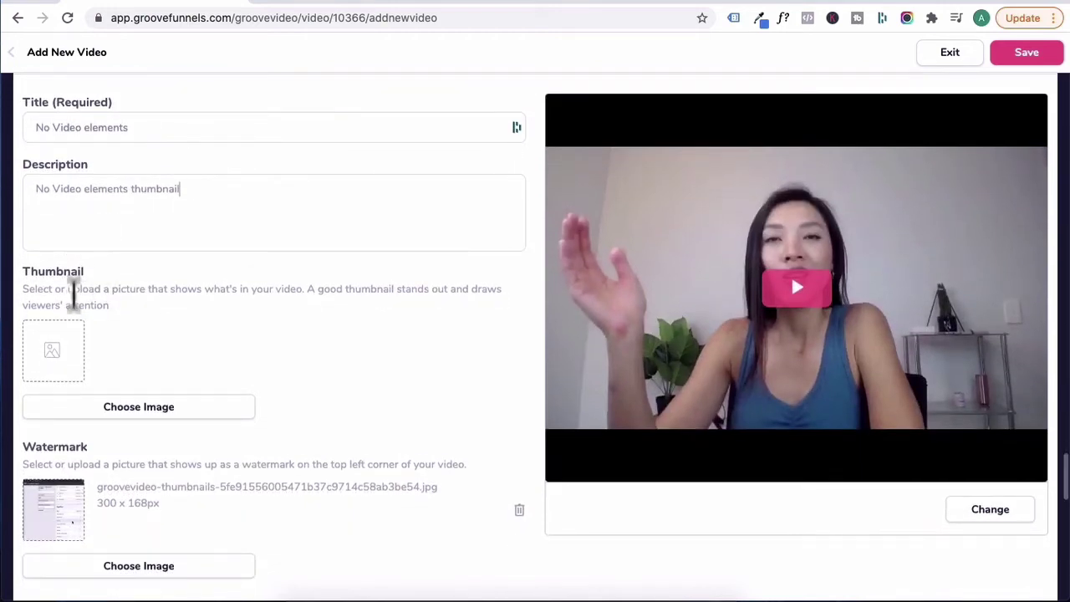
left_click(177, 407)
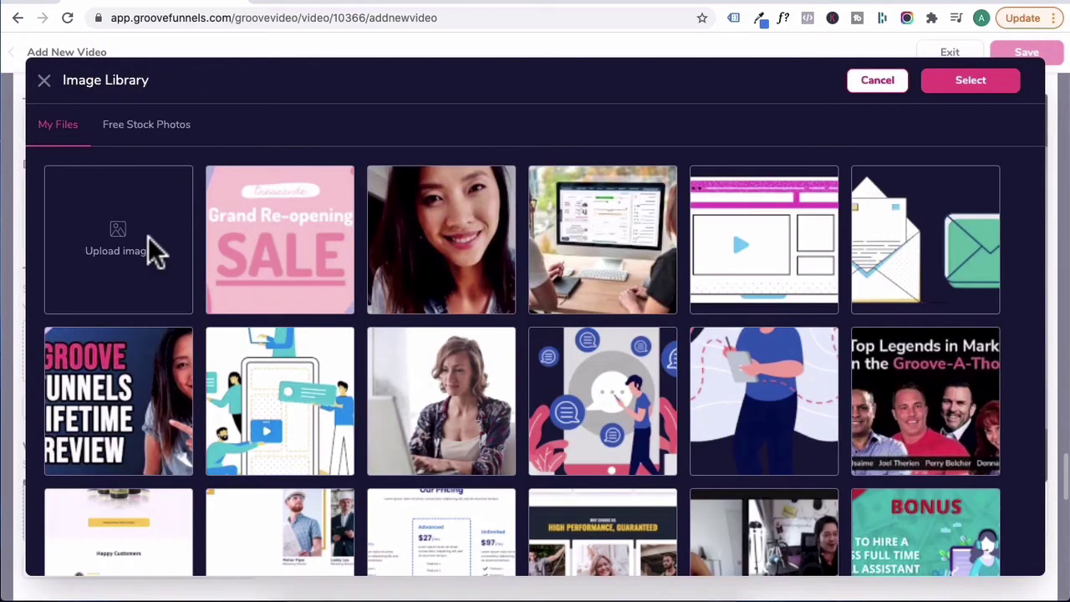
left_click(148, 237)
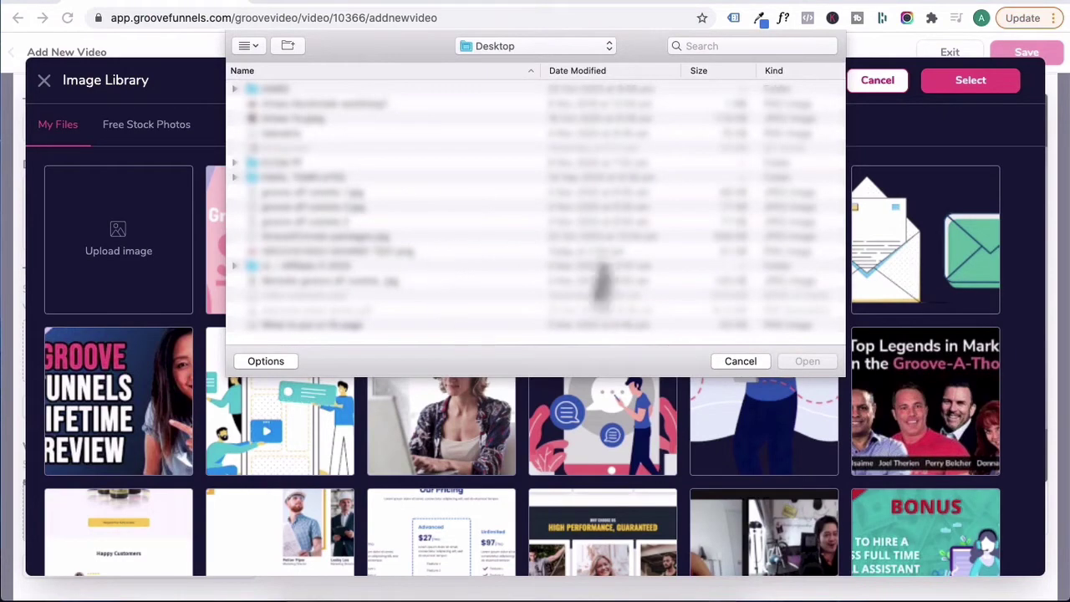
left_click(740, 362)
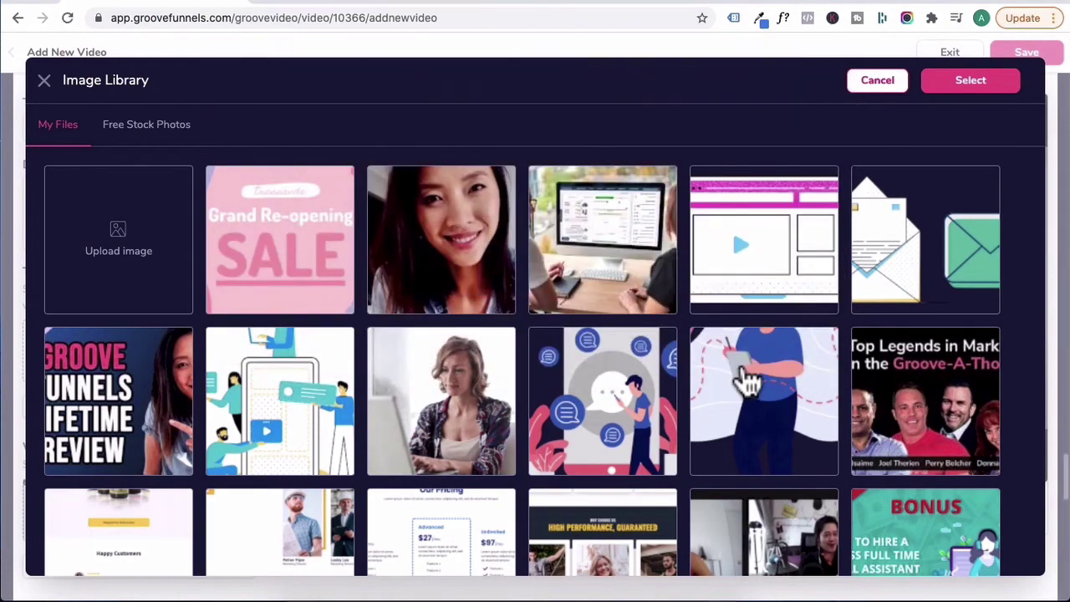
key("Escape")
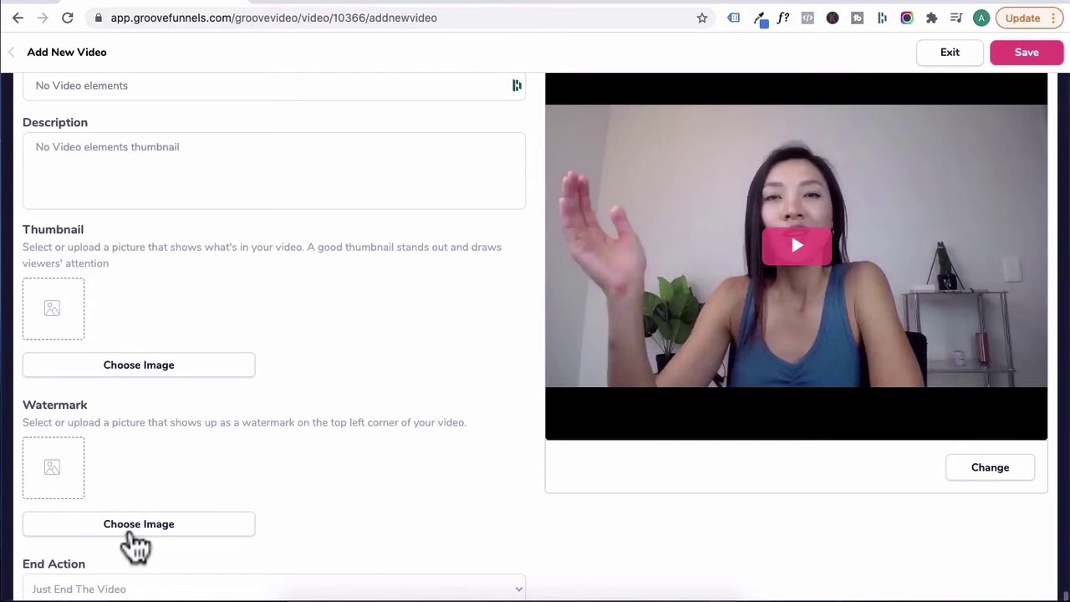
left_click(130, 528)
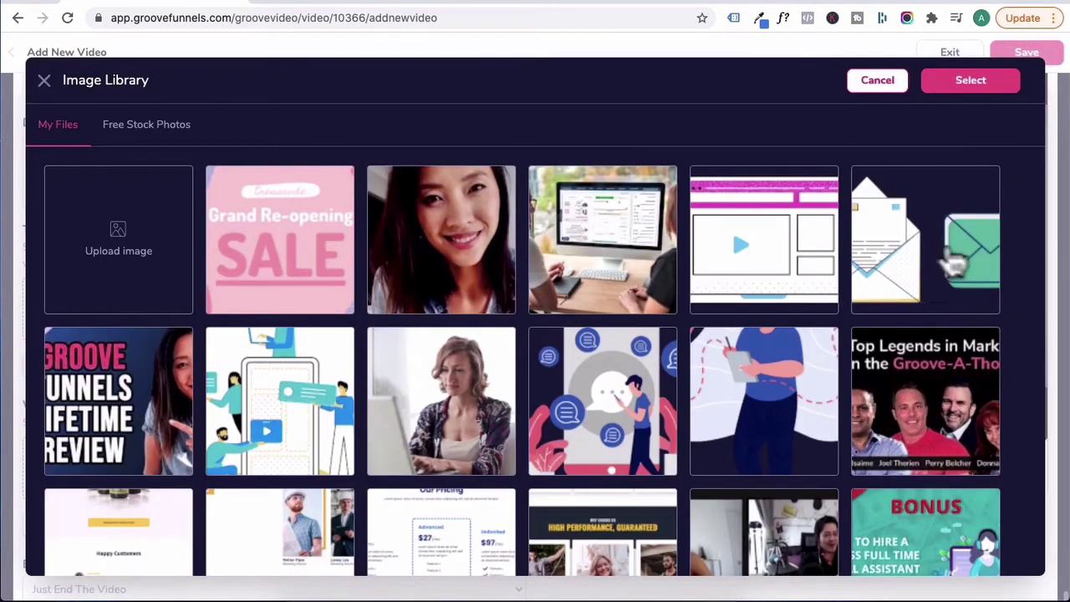
left_click(921, 235)
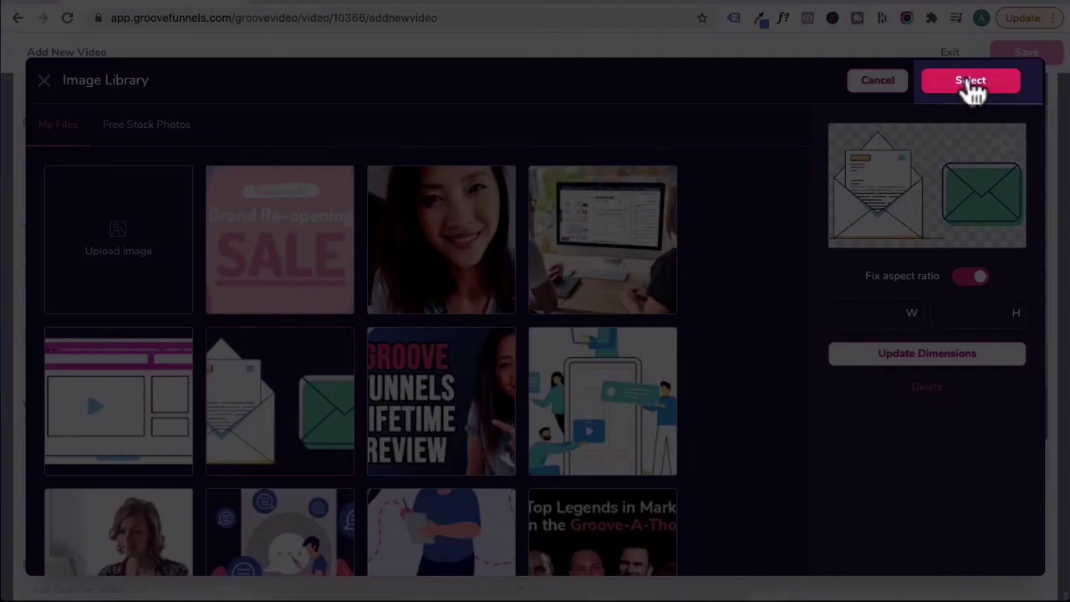
left_click(970, 83)
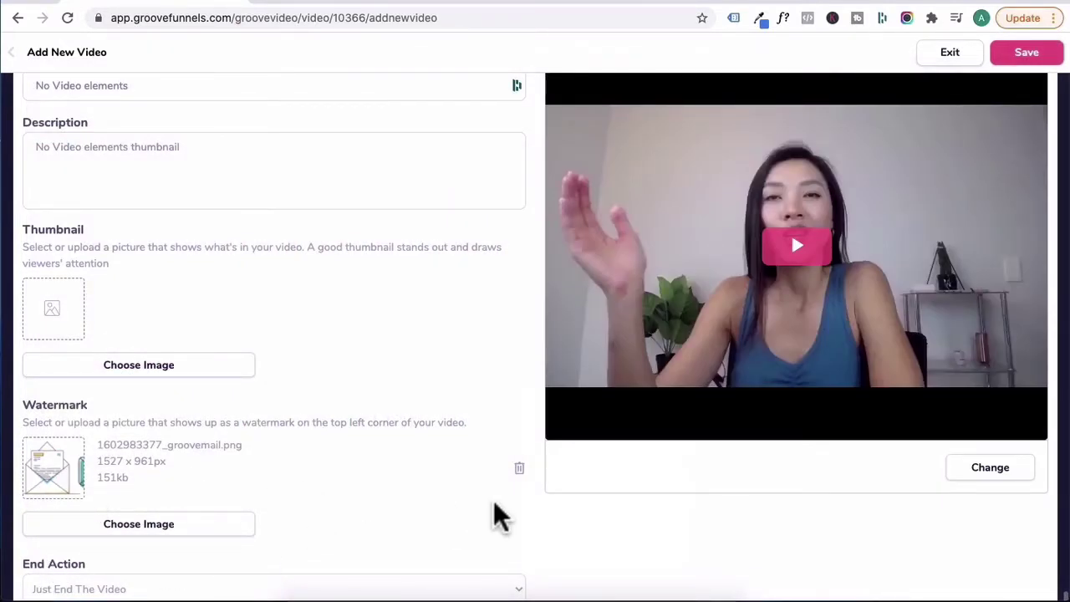
Step: Check the end action options, keep Just End The Video, and continue to the video settings
key("ctrl+minus")
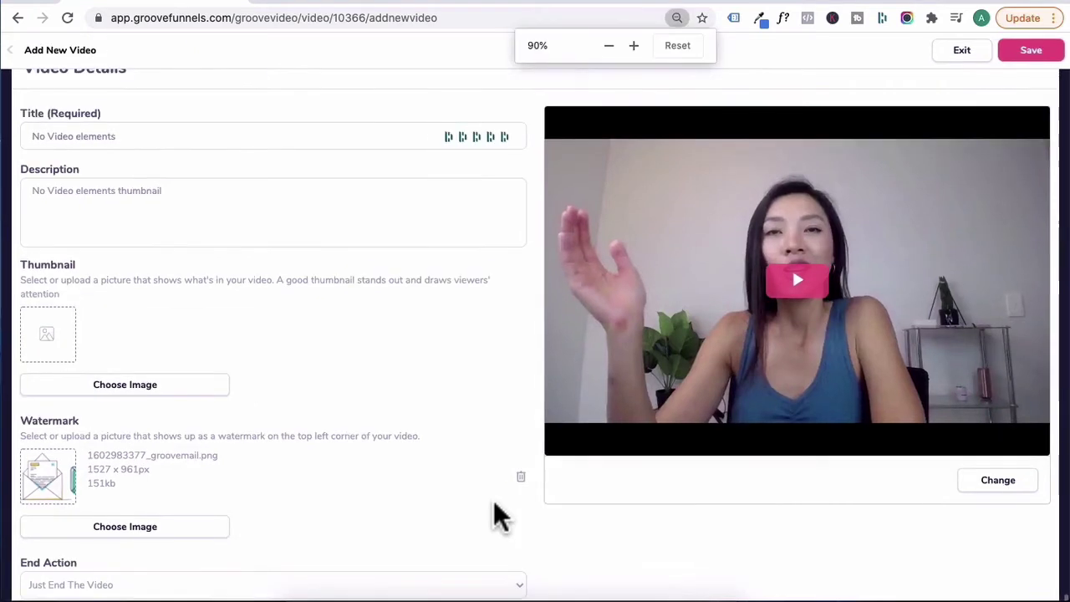
left_click(517, 588)
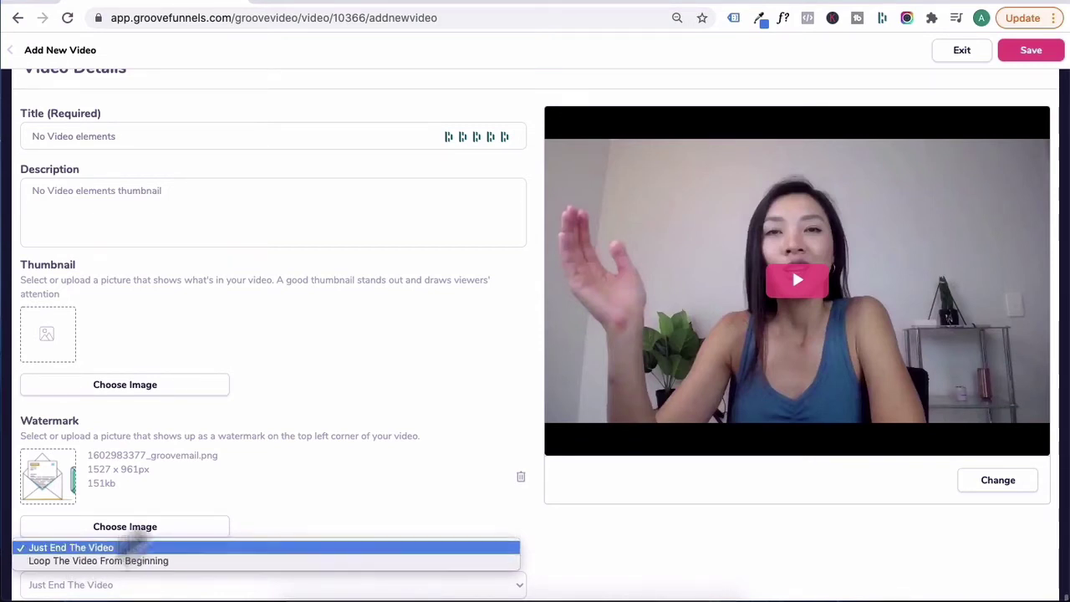
left_click(334, 433)
scroll(335, 430, "up", 2)
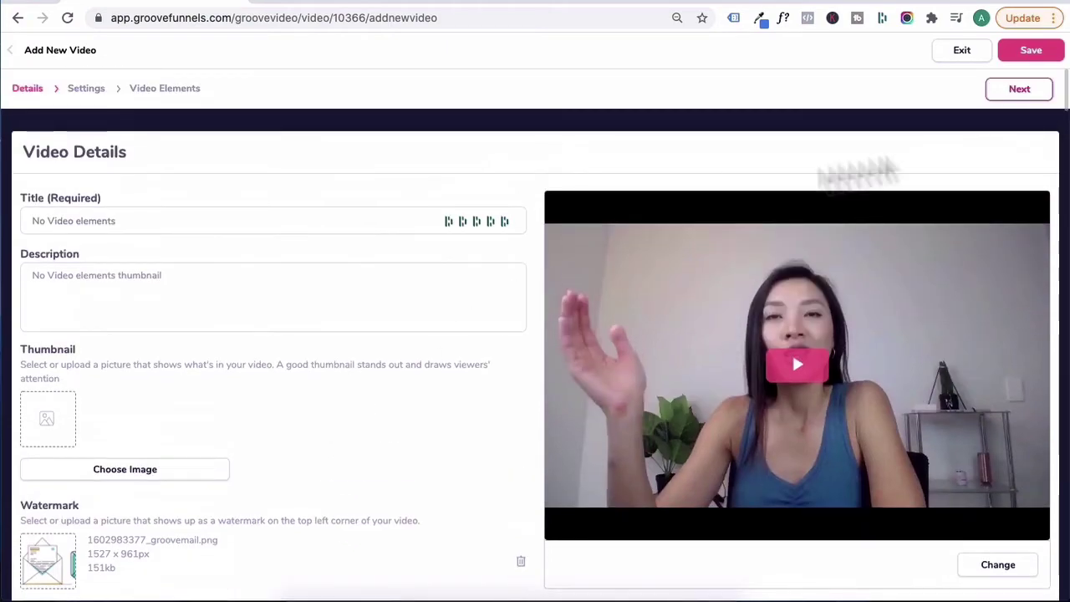
left_click(1012, 100)
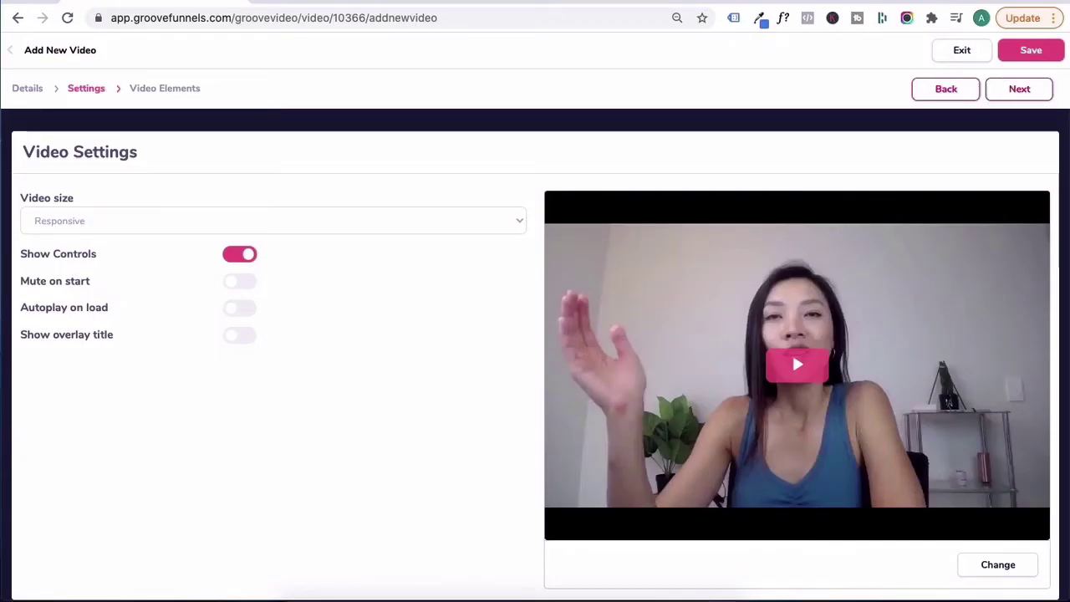
Step: Try out the Video size, Show Controls and Autoplay on load settings, restoring each to its original state
left_click(159, 224)
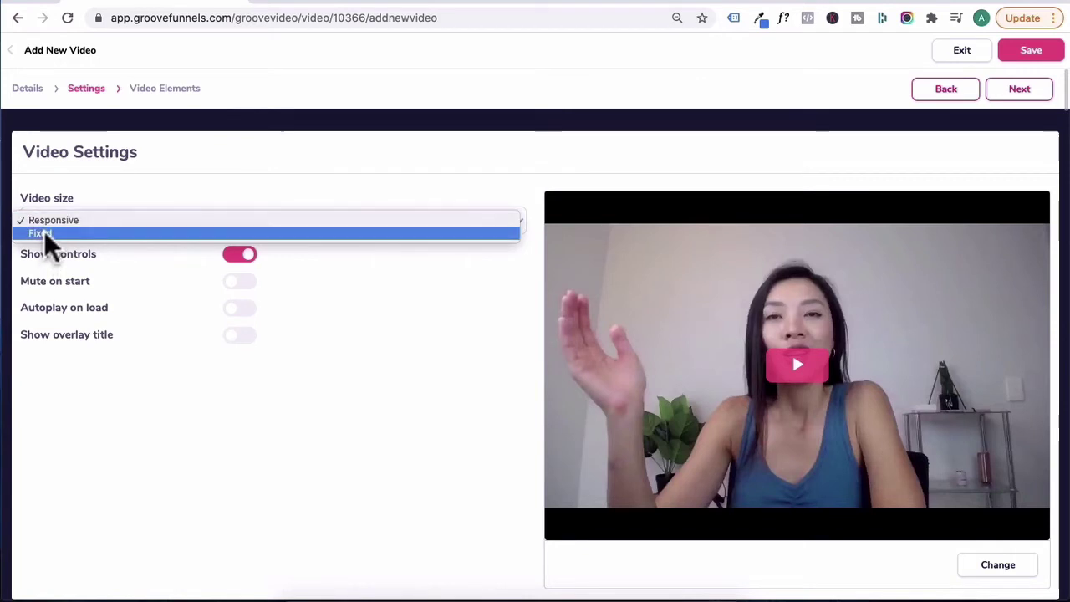
left_click(135, 287)
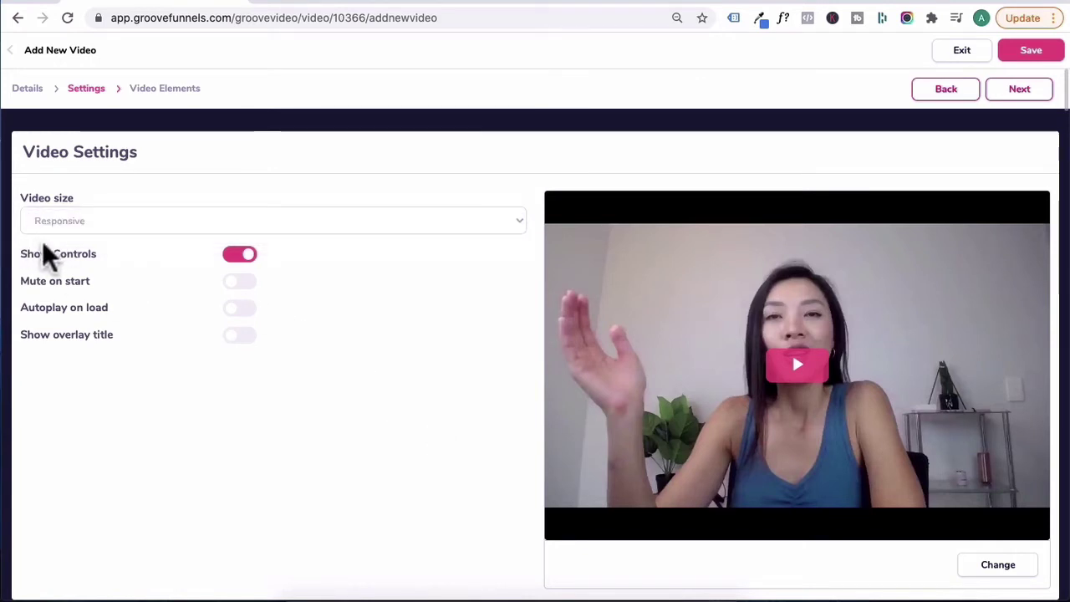
left_click(233, 266)
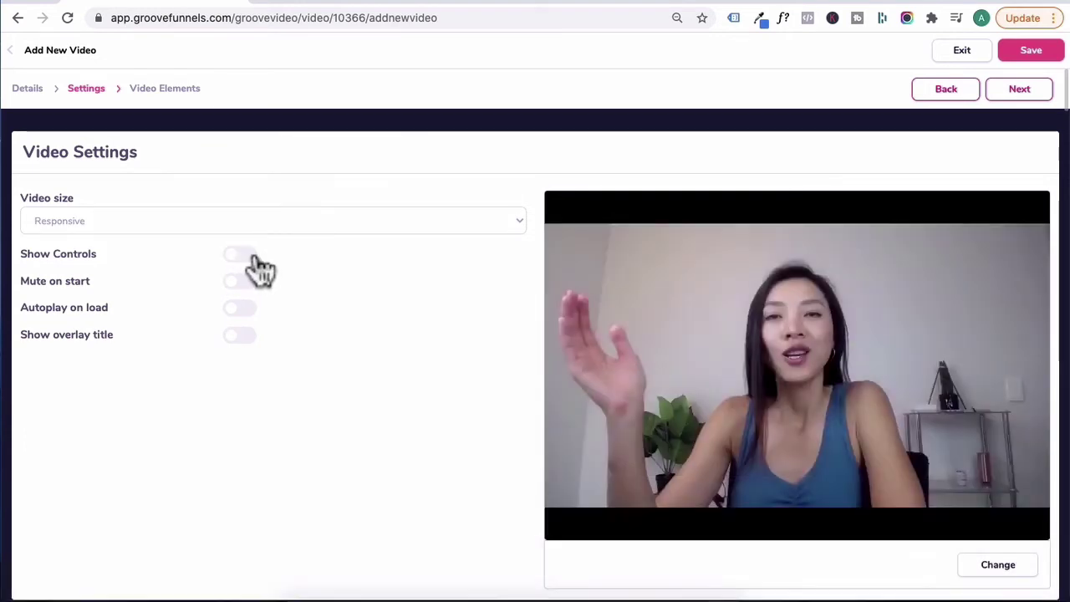
left_click(255, 256)
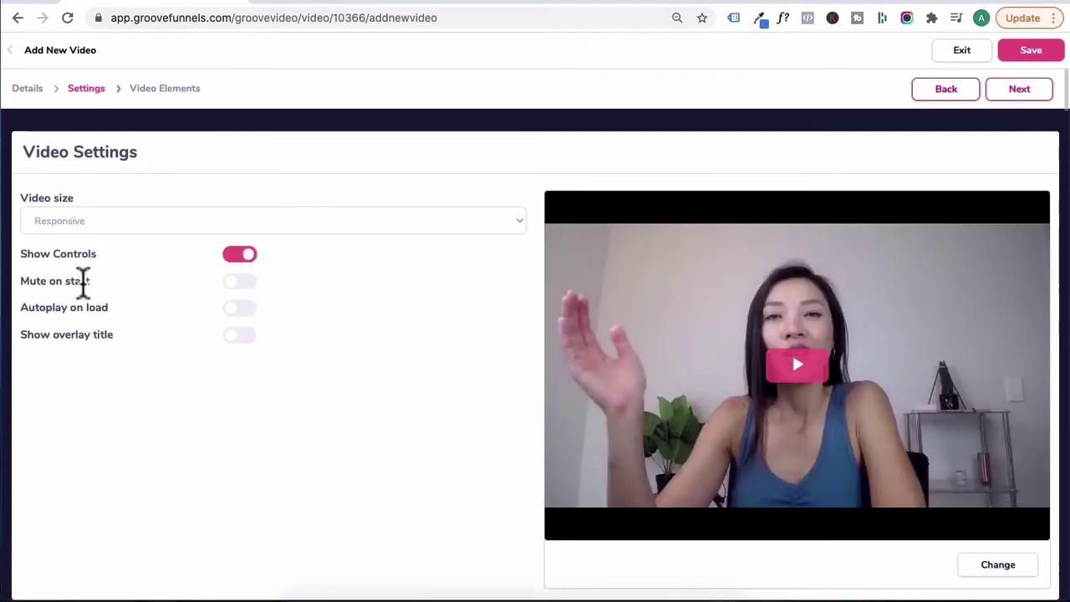
left_click(249, 310)
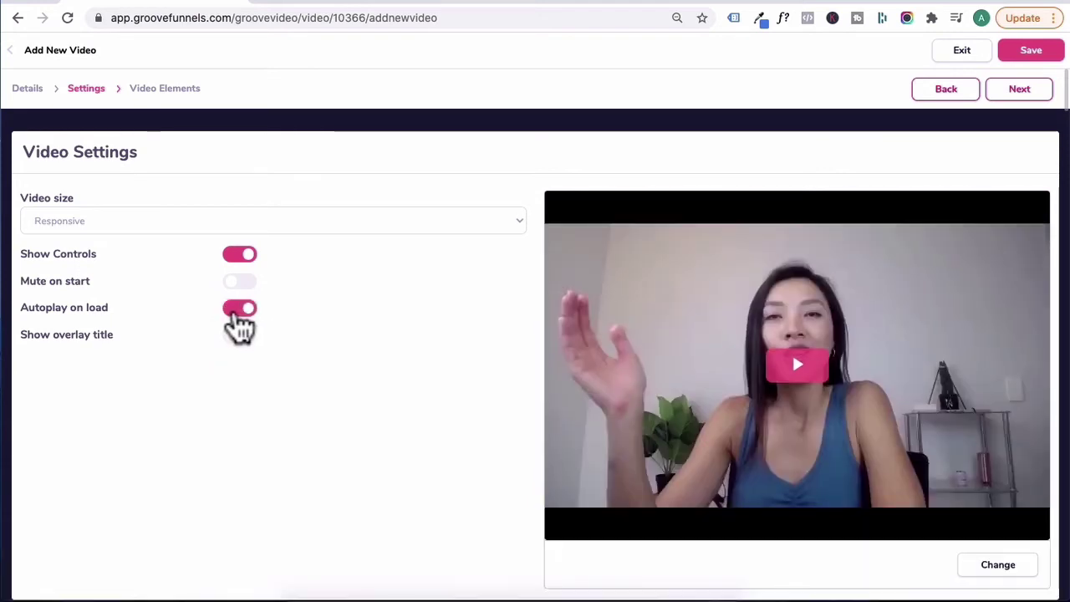
left_click(237, 311)
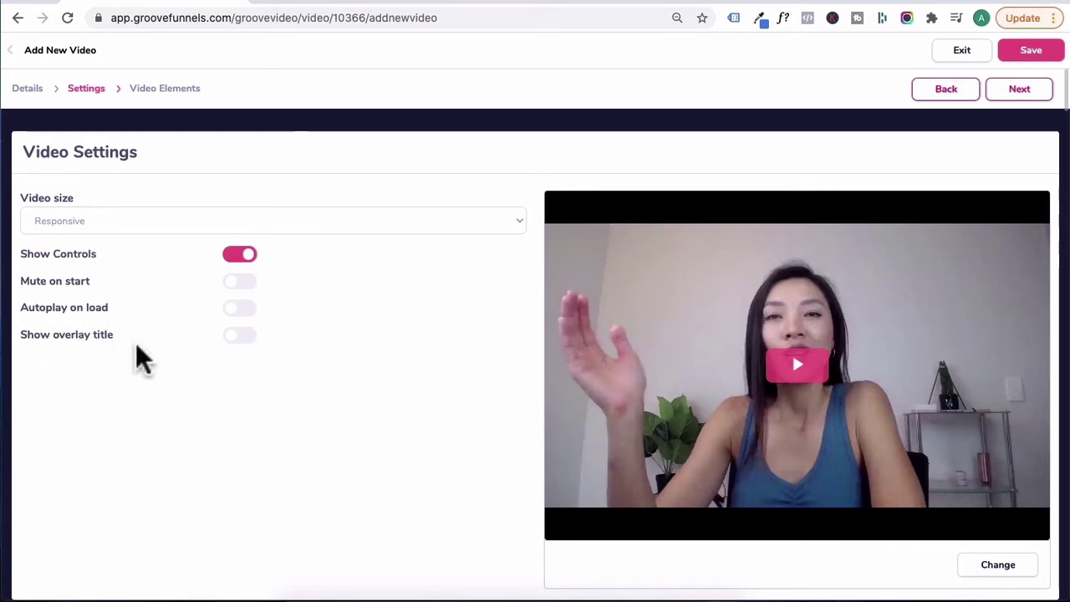
Step: Enable the overlay title with the text "Video Overlay title" and continue to the video elements
left_click(242, 339)
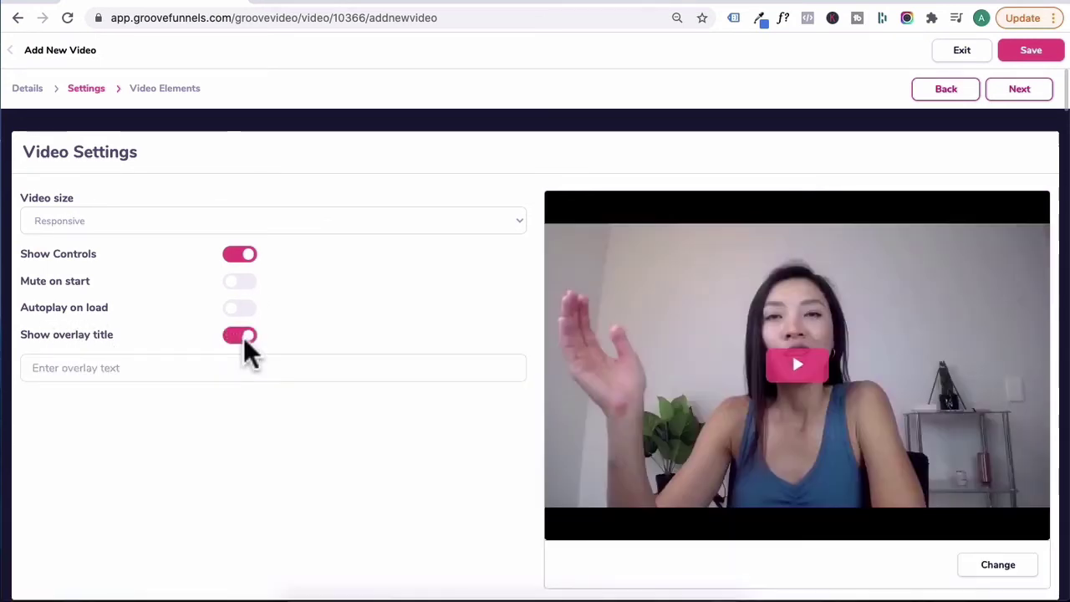
left_click(191, 365)
type("Video Overlay title")
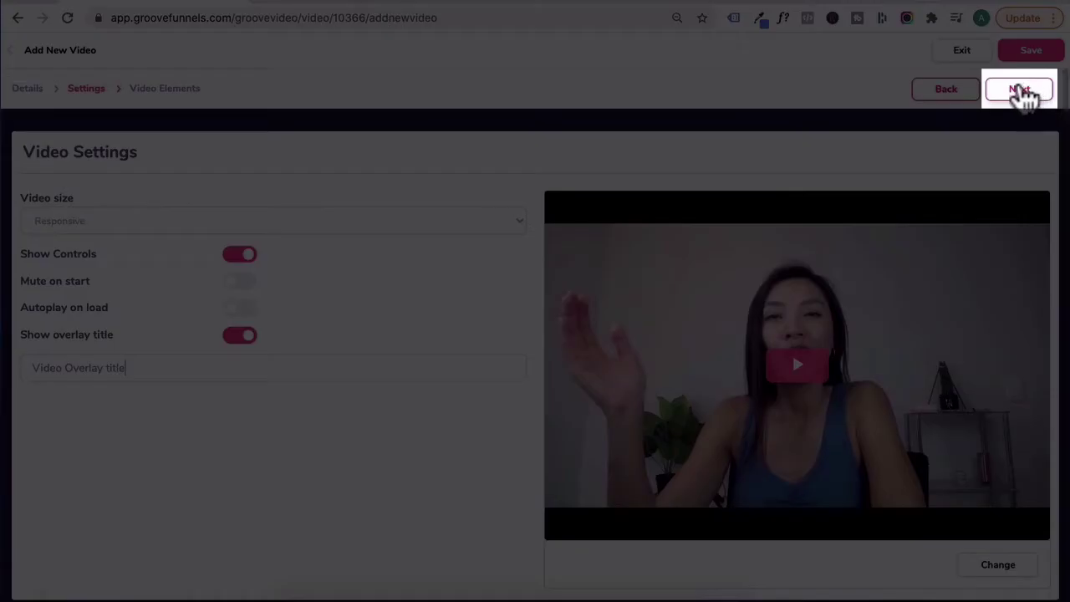
left_click(1019, 89)
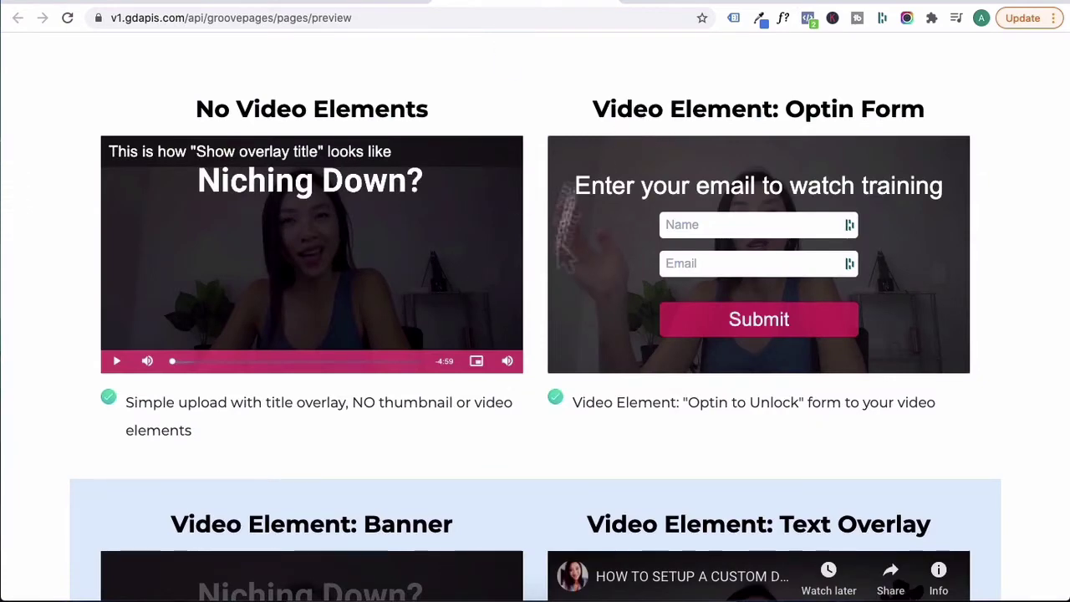
Step: Start an Optin Form element for the video and set it to display at 10 seconds
scroll(517, 401, "down", 3)
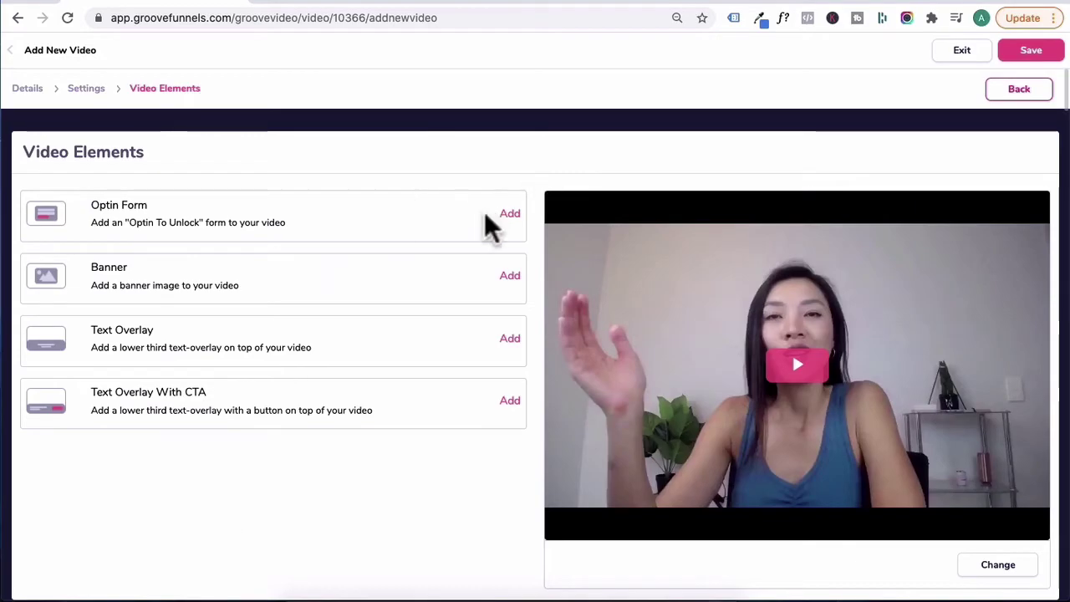
left_click(510, 215)
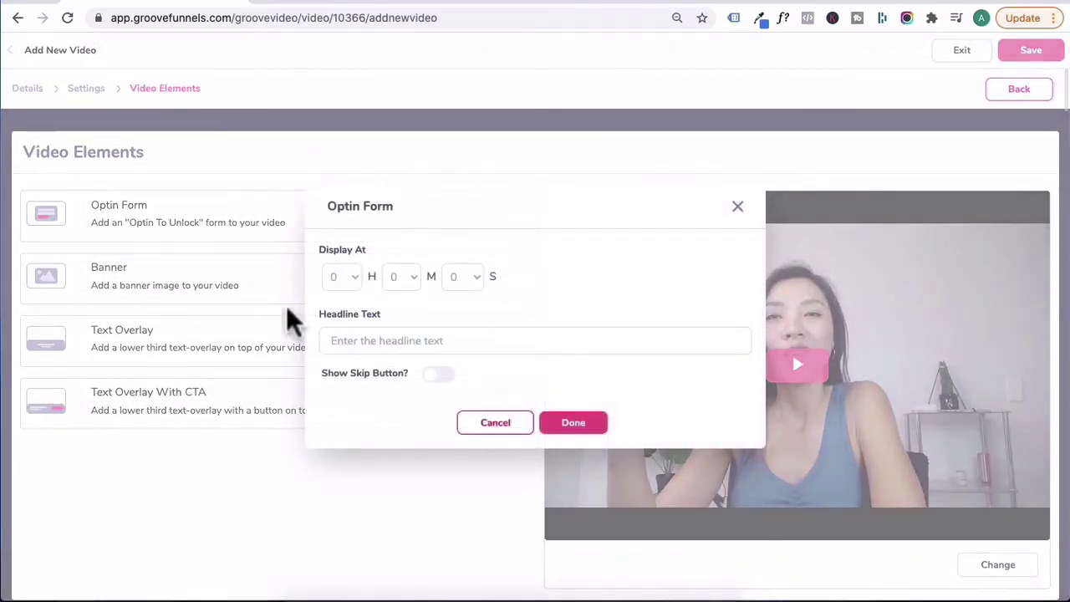
left_click(463, 280)
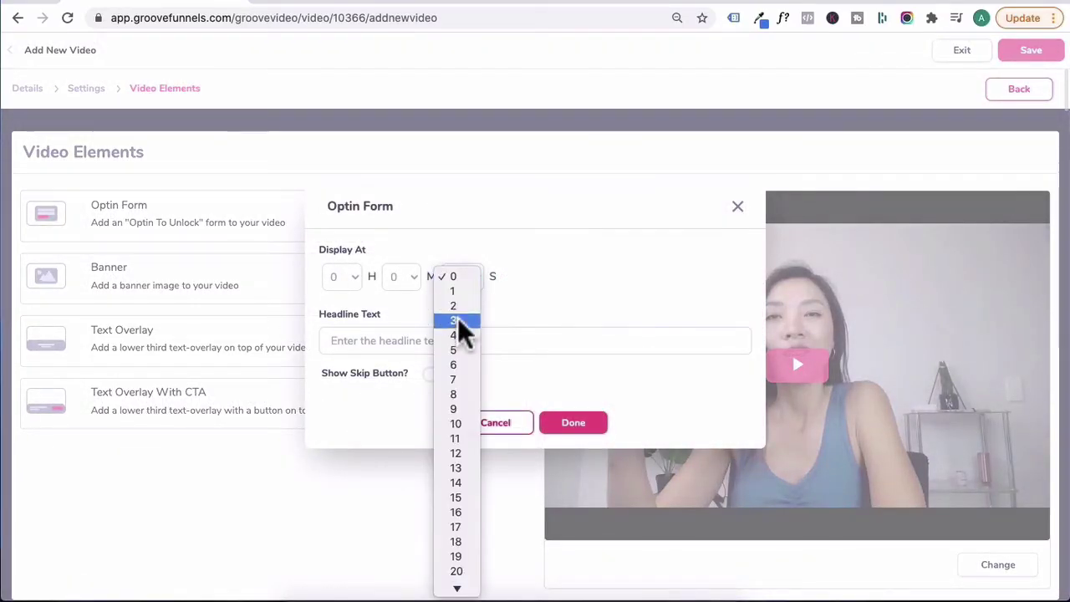
left_click(460, 306)
left_click(483, 278)
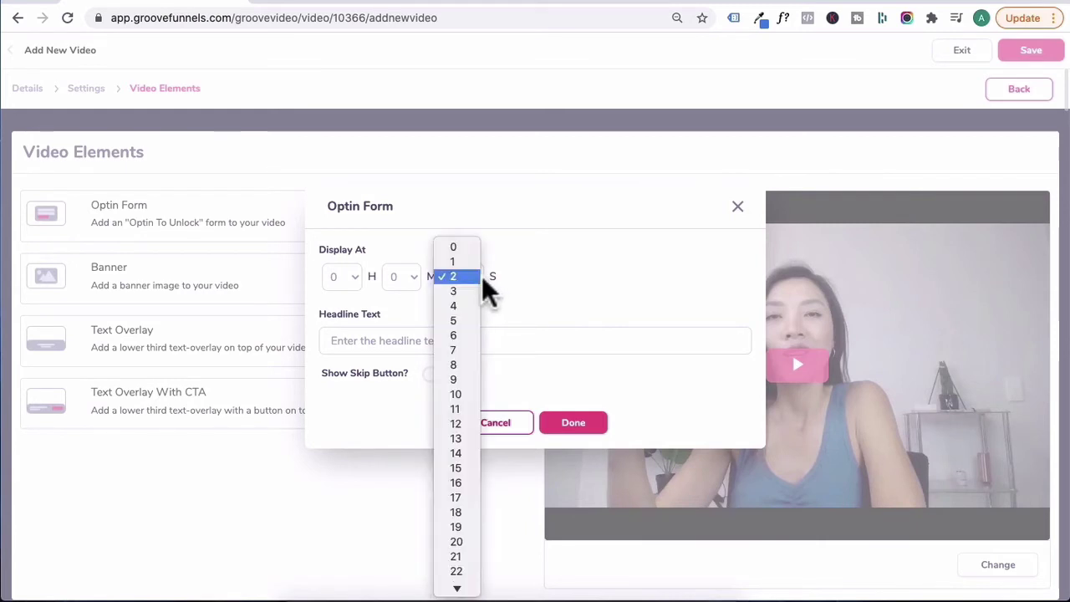
left_click(456, 394)
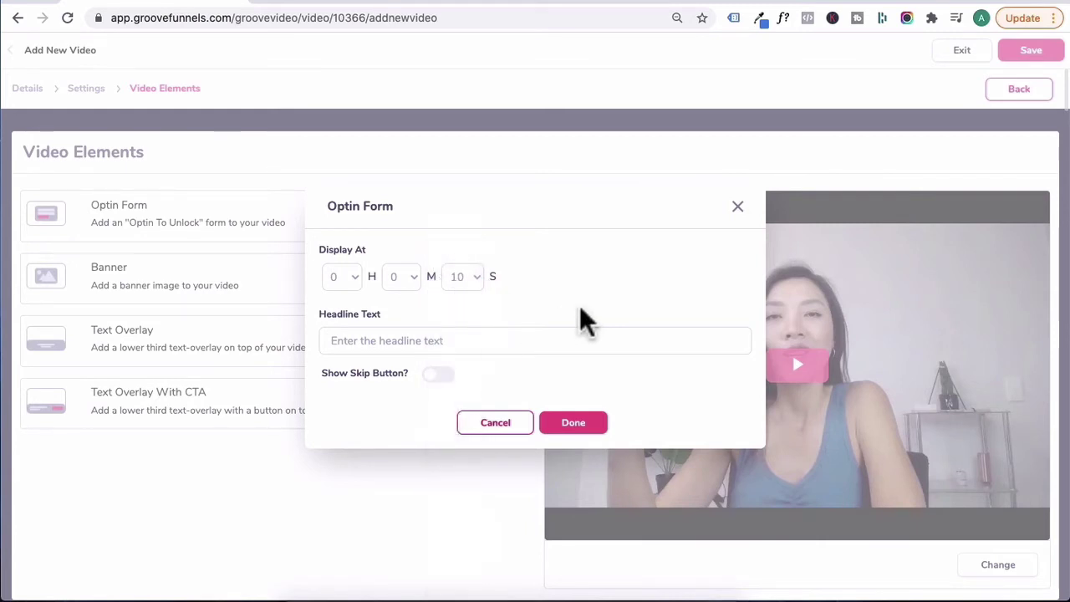
Step: Set the opt-in form's headline to "Enter your name and email to view video", leave the skip button off, and save the form
left_click(368, 337)
type("Enter your name and email to view video")
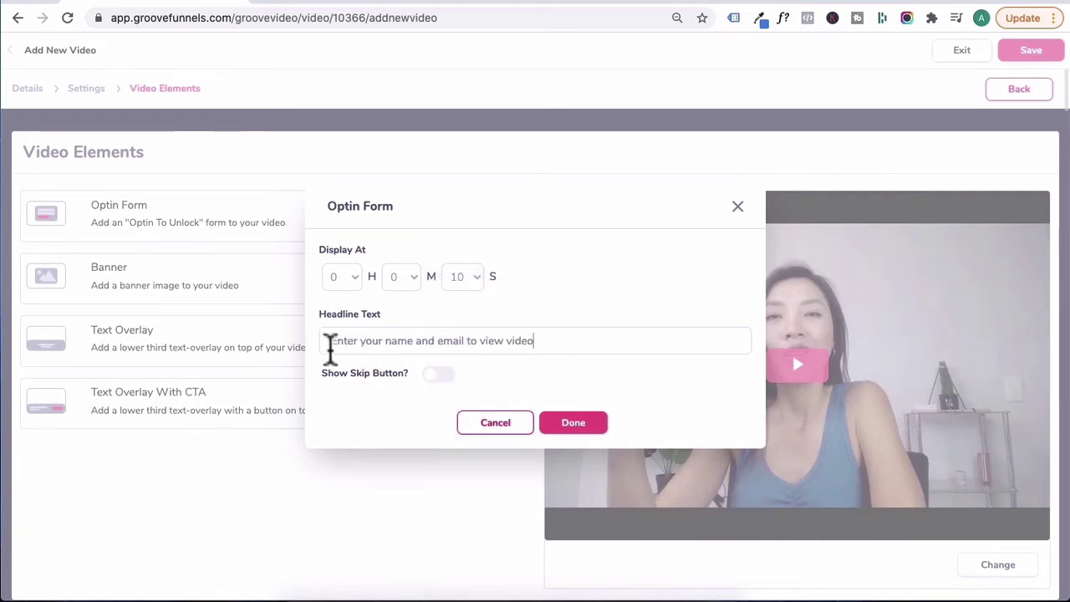
left_click(441, 376)
left_click(436, 376)
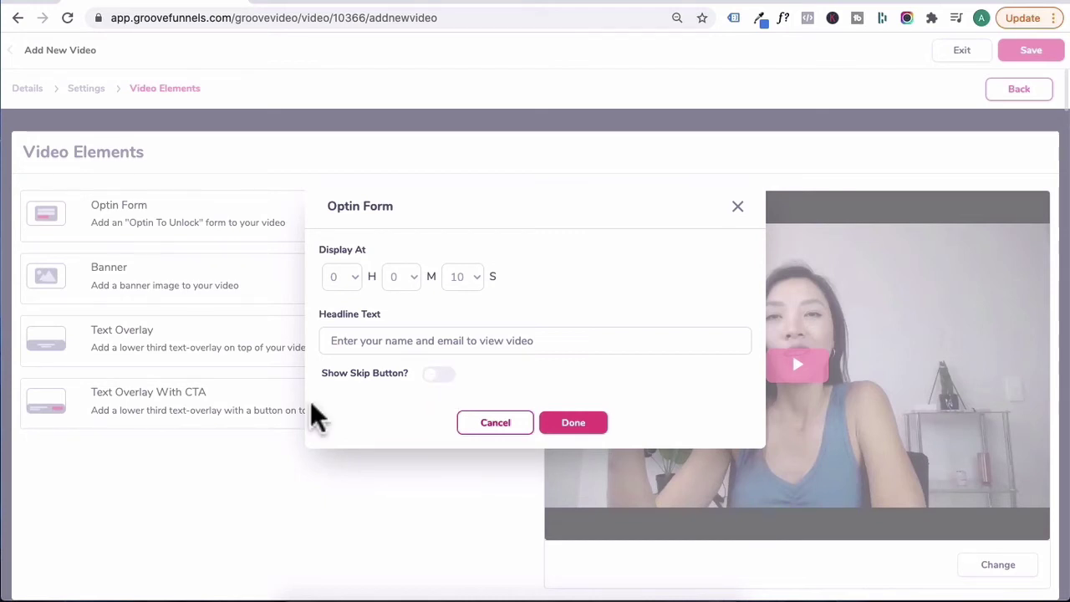
left_click(596, 427)
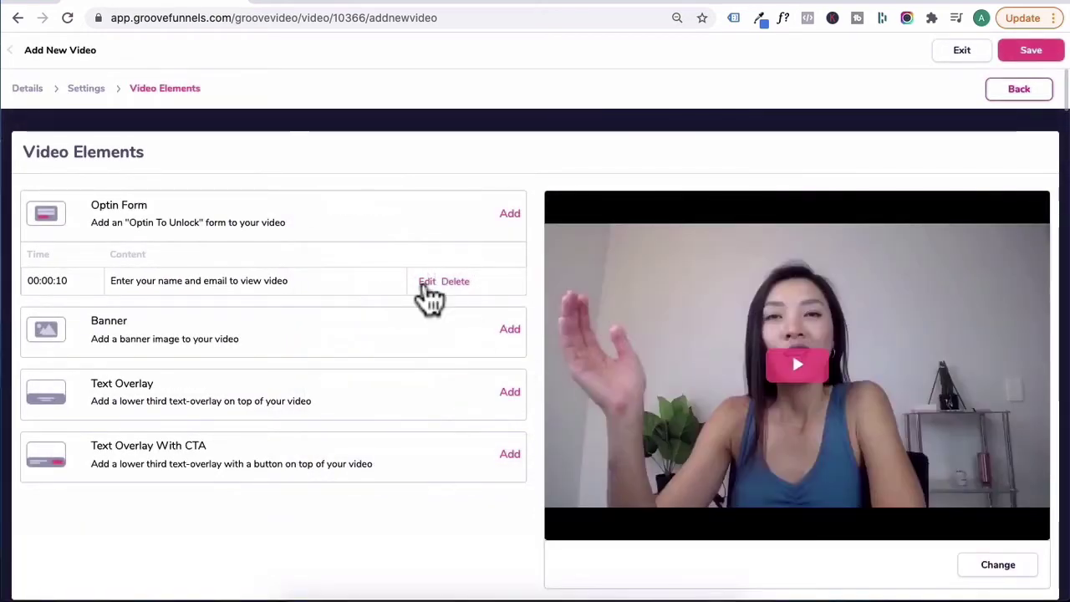
Step: Check the opt-in form example on the preview page and delete the opt-in form from the new video's elements
left_click(540, 2)
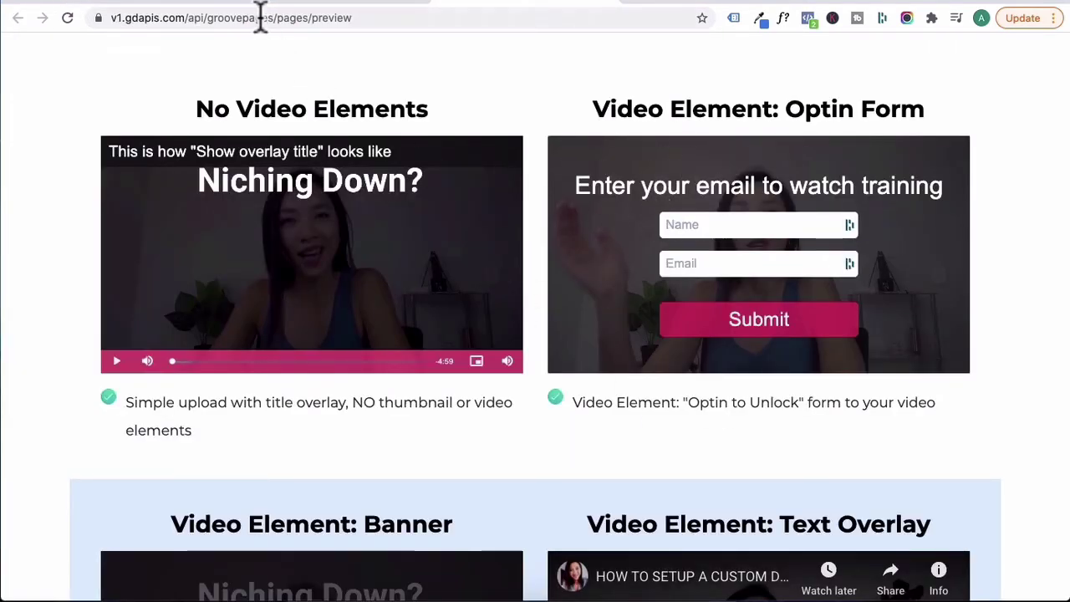
left_click(209, 3)
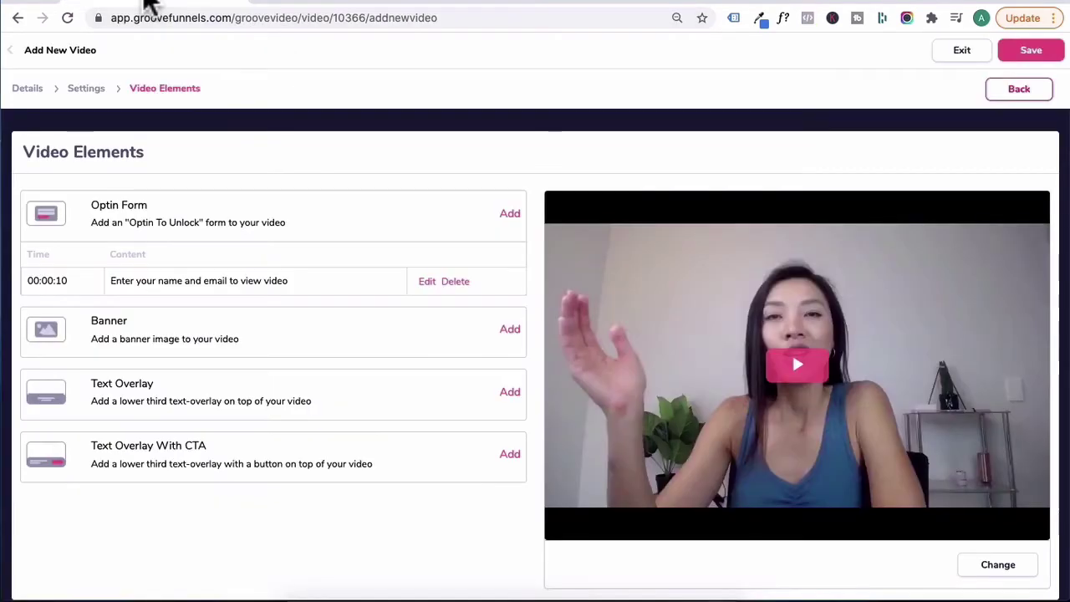
left_click(458, 282)
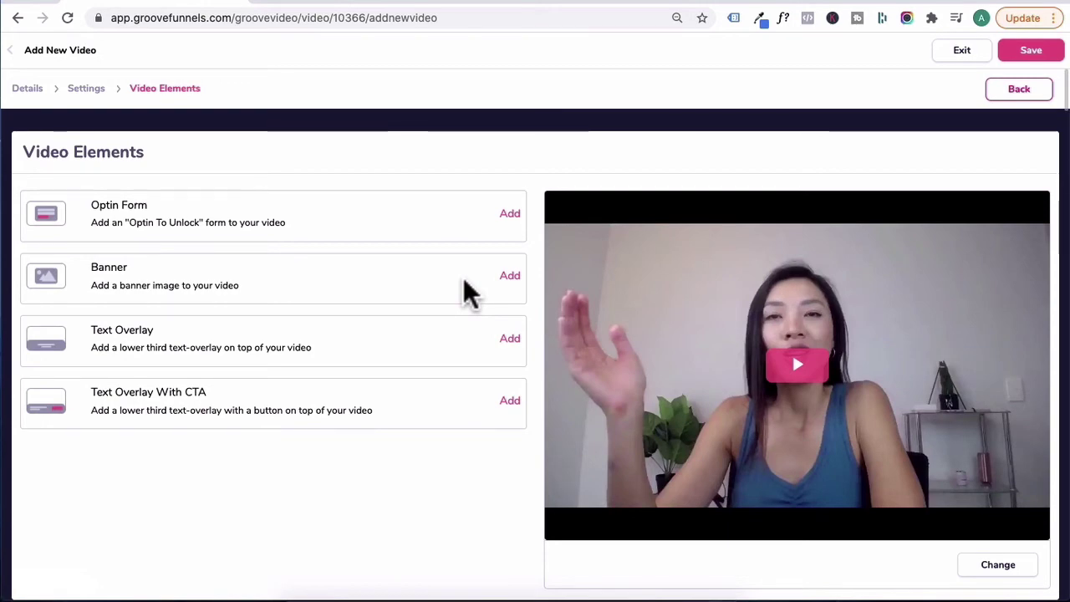
Step: Examine the Banner example on the preview page and return to the new video's elements
left_click(514, 2)
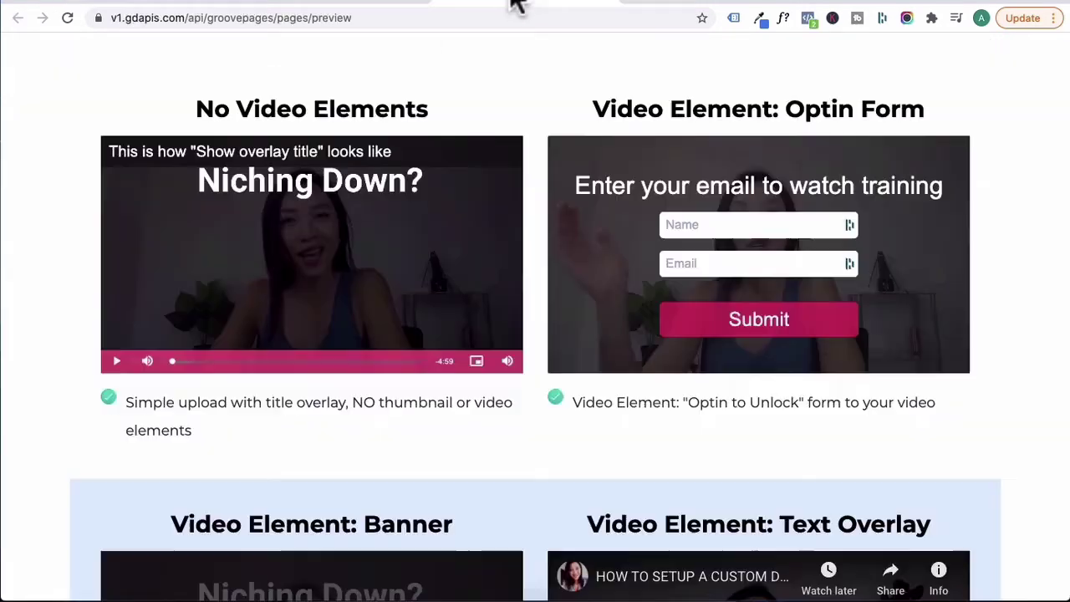
scroll(387, 466, "down", 4)
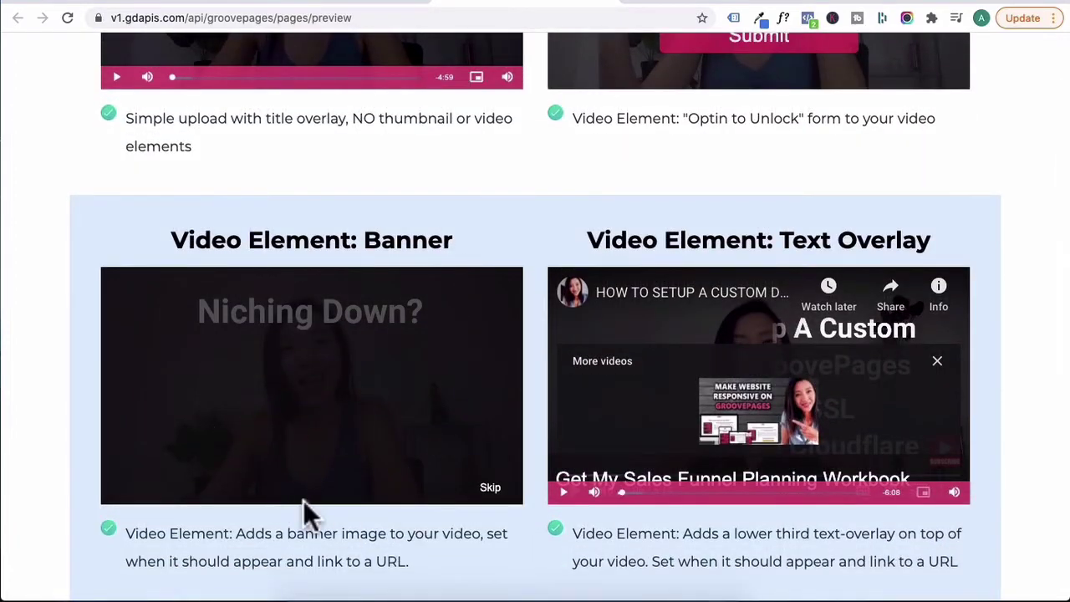
scroll(305, 512, "down", 1)
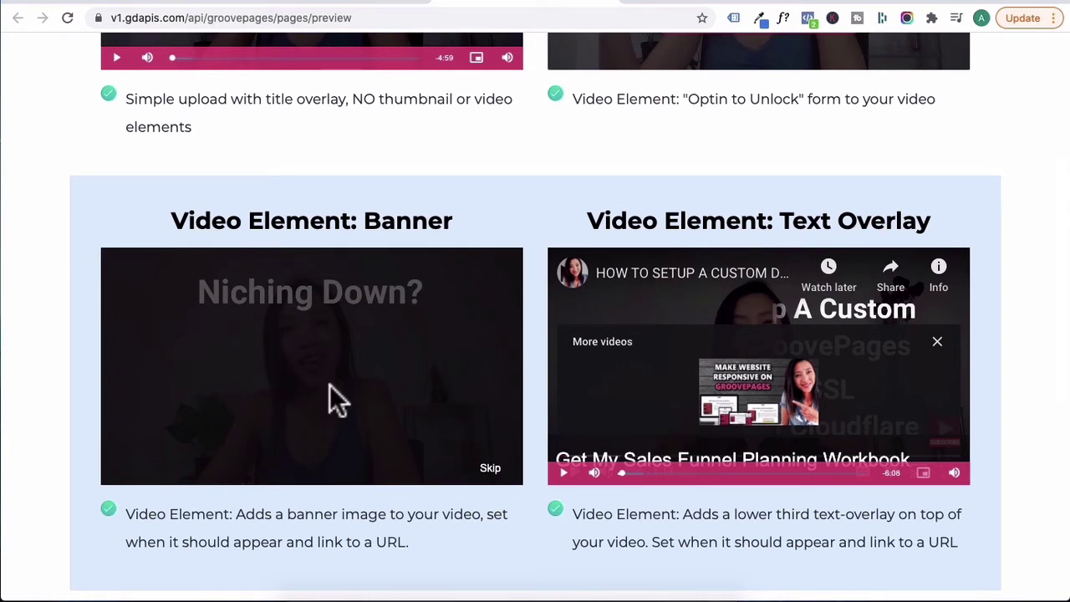
left_click(167, 5)
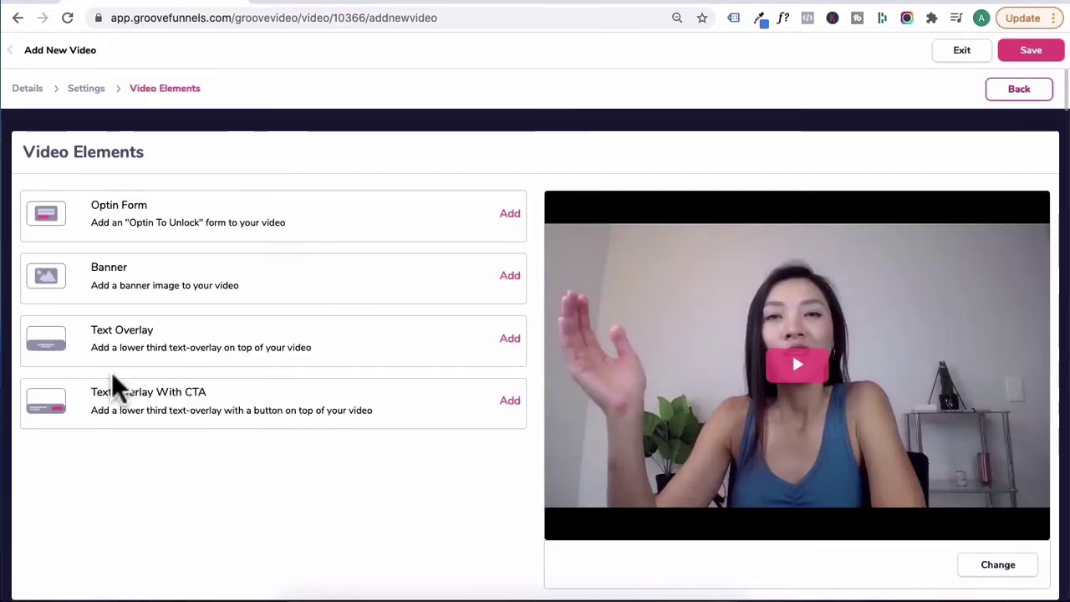
Step: Start a Banner element for the new video and set it to display at 1 minute 4 seconds
left_click(510, 275)
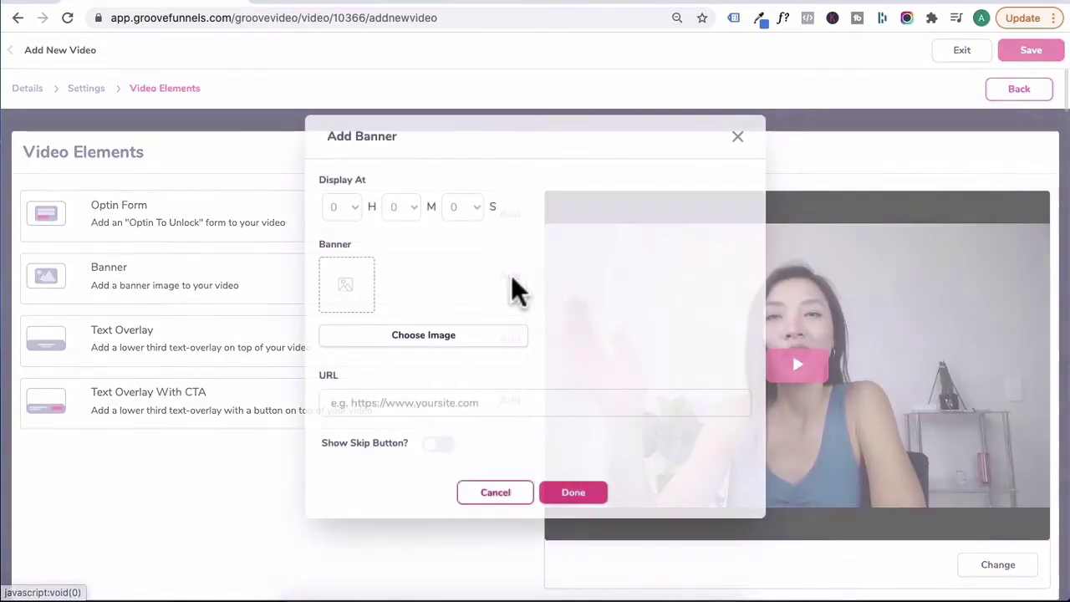
left_click(466, 206)
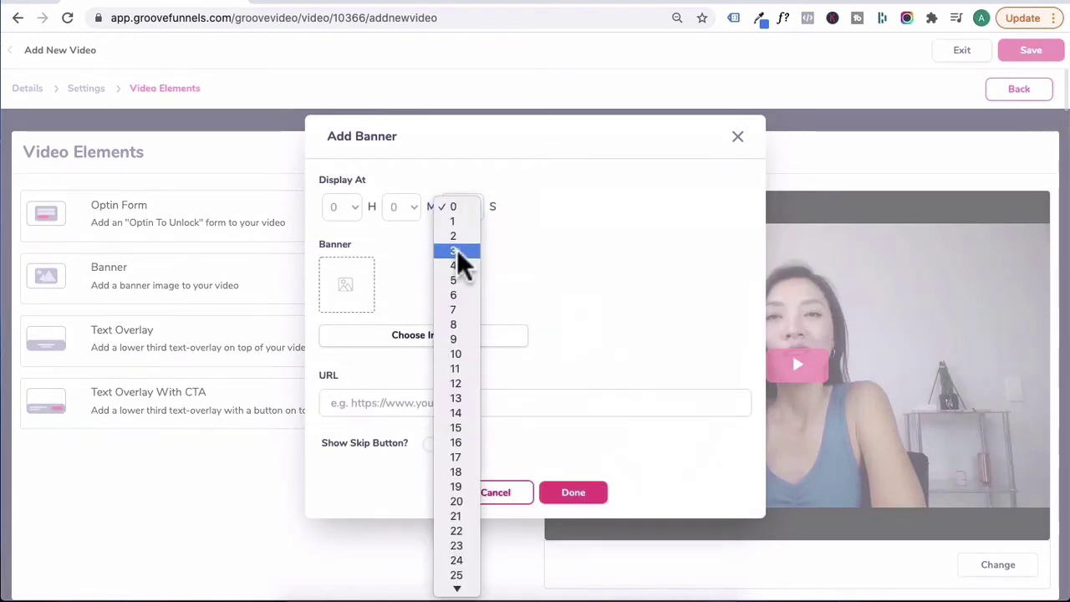
left_click(456, 265)
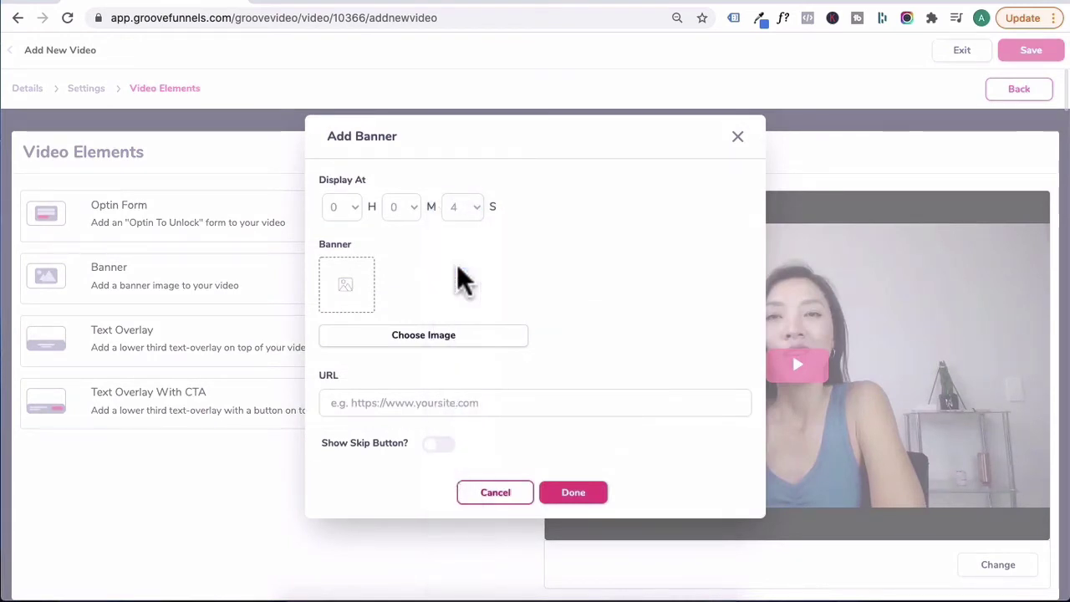
left_click(396, 206)
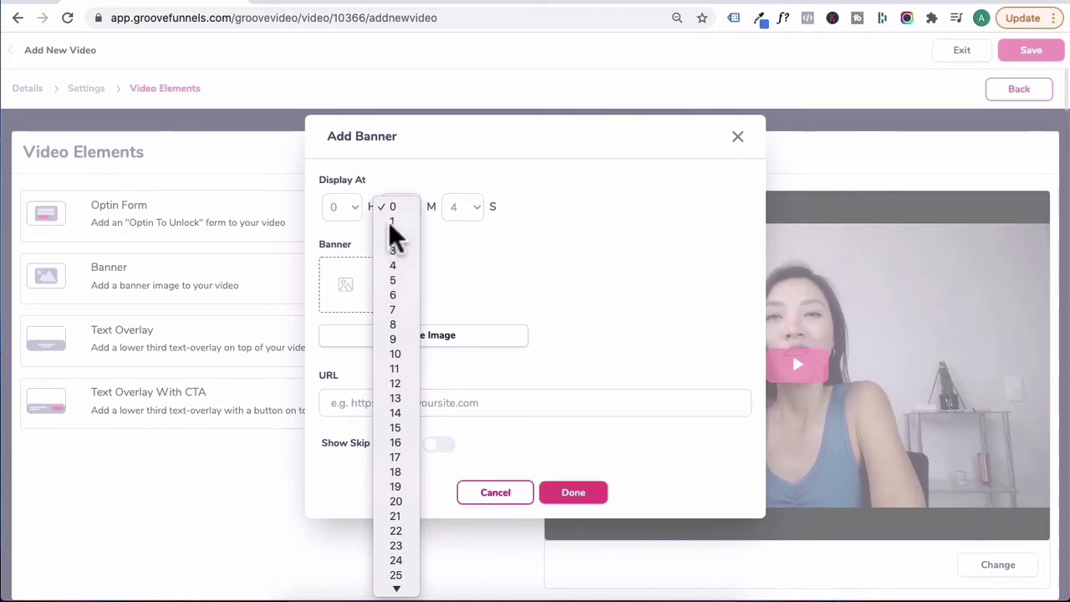
left_click(389, 222)
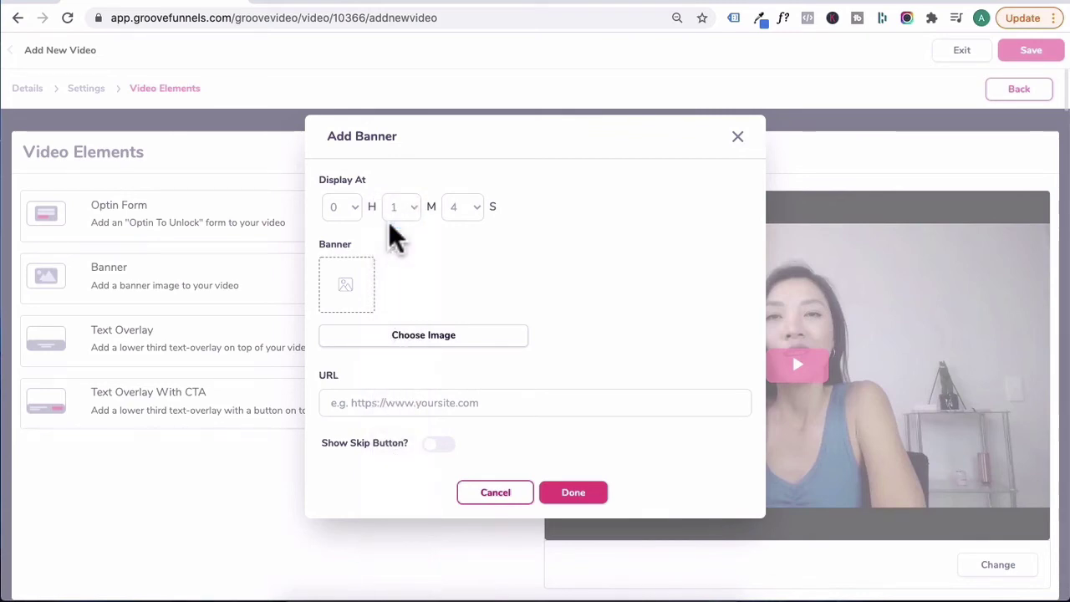
left_click(432, 334)
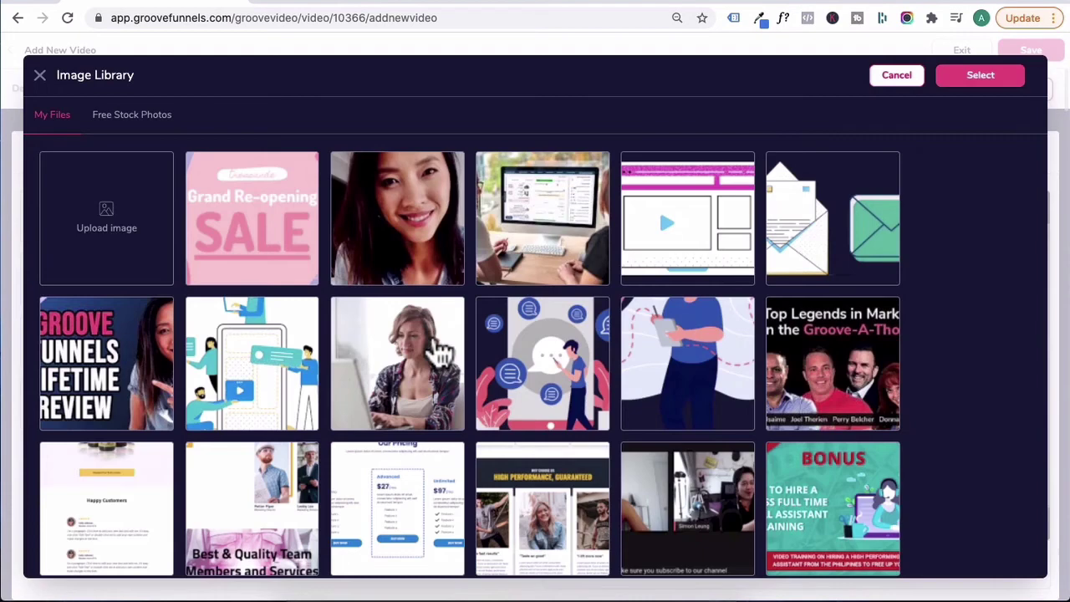
left_click(254, 196)
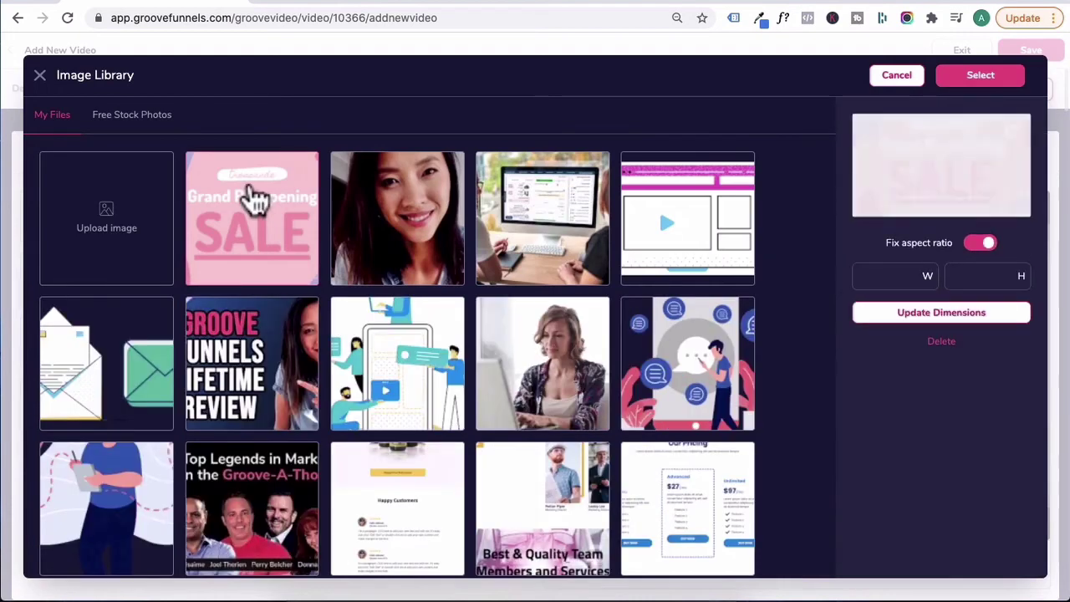
left_click(995, 75)
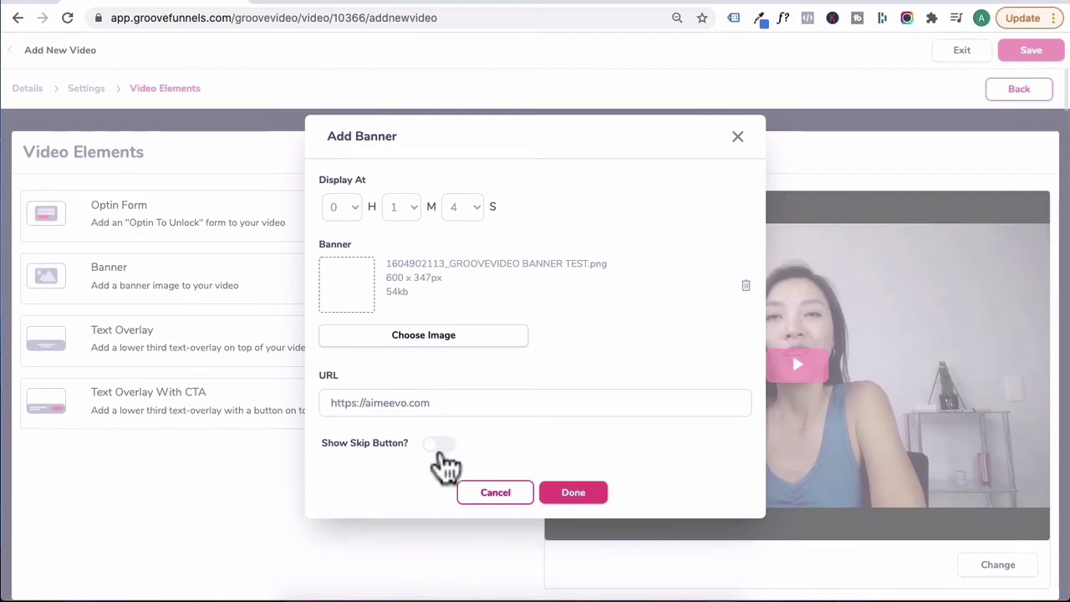
left_click(436, 445)
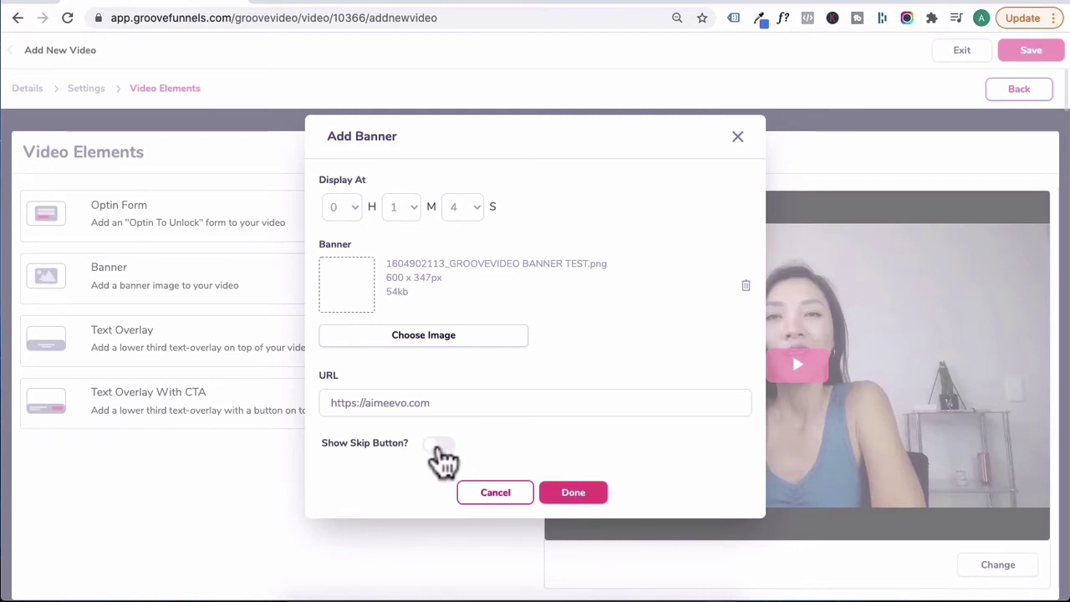
left_click(441, 449)
left_click(576, 493)
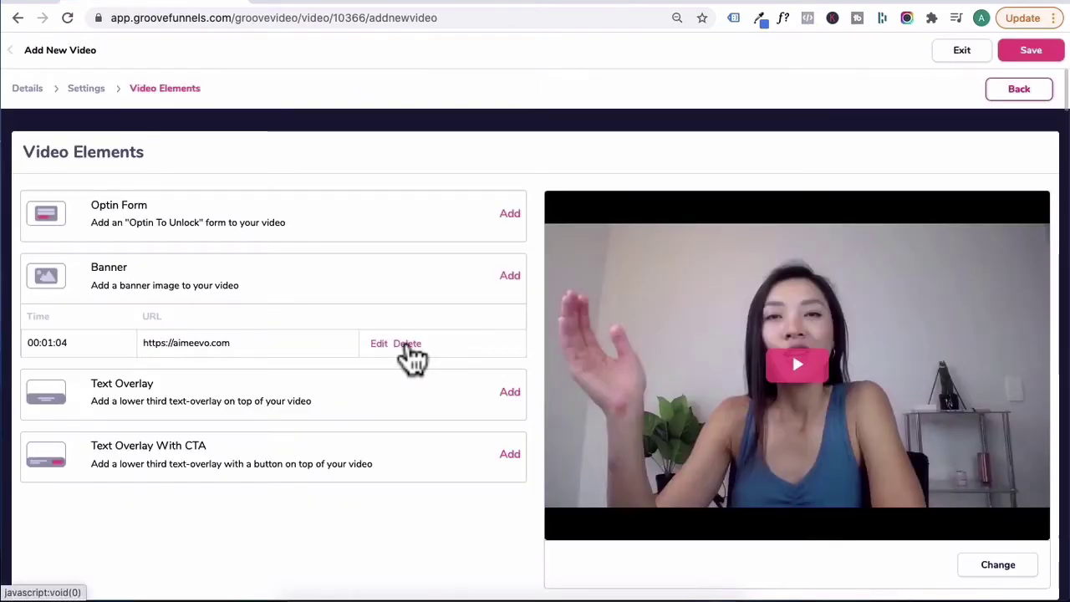
Step: Delete the banner from the new video's elements and check the Text Overlay example on the preview page
left_click(404, 343)
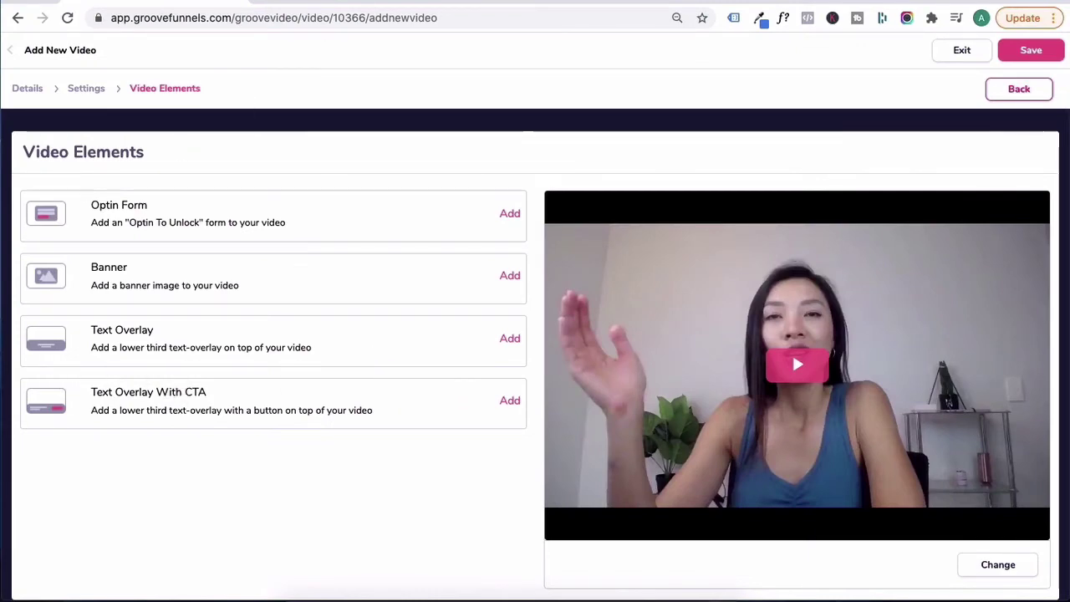
left_click(512, 2)
scroll(617, 356, "down", 1)
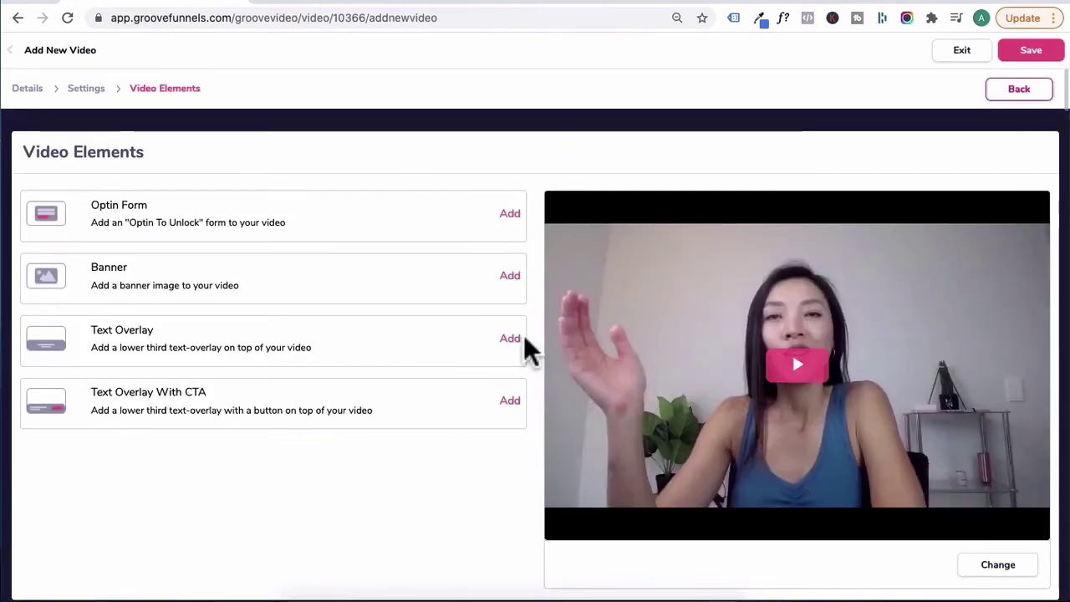
Step: Start a Text Overlay element for the video and set it to display from 1 minute till 2 minutes
left_click(509, 341)
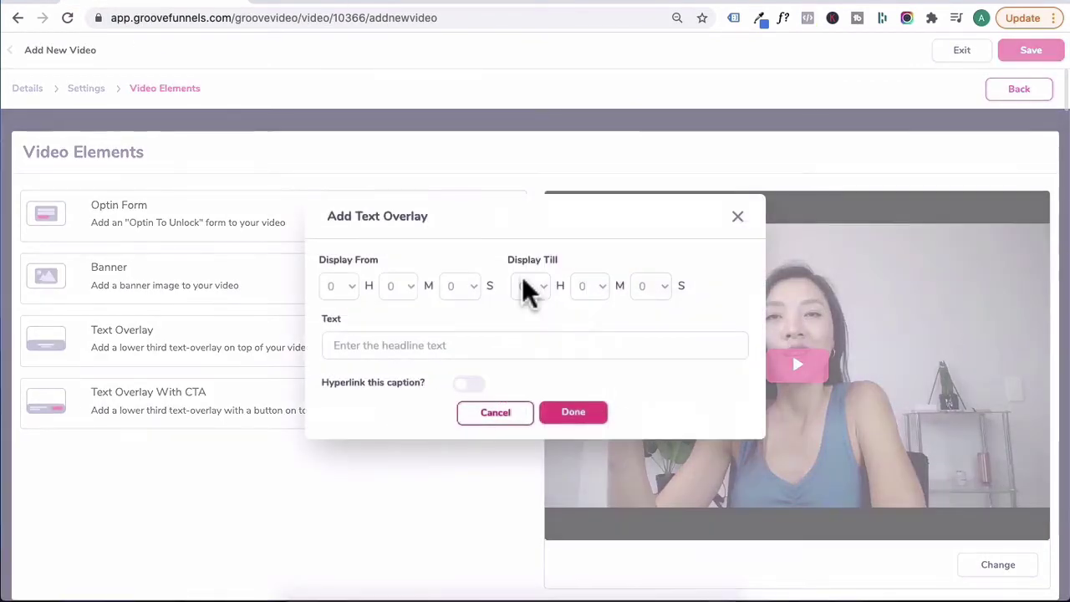
left_click(400, 286)
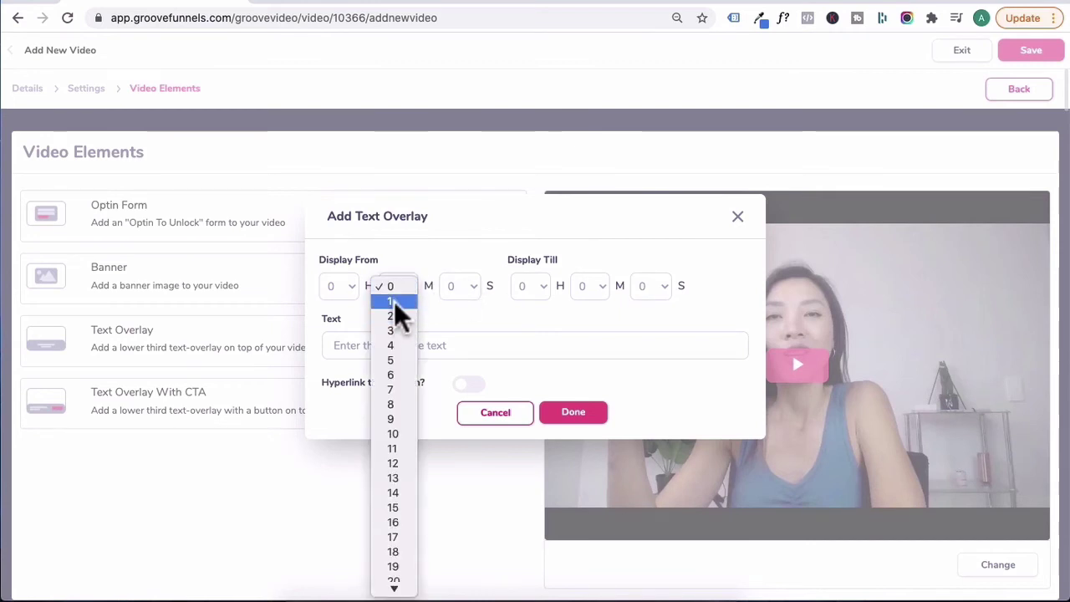
left_click(393, 301)
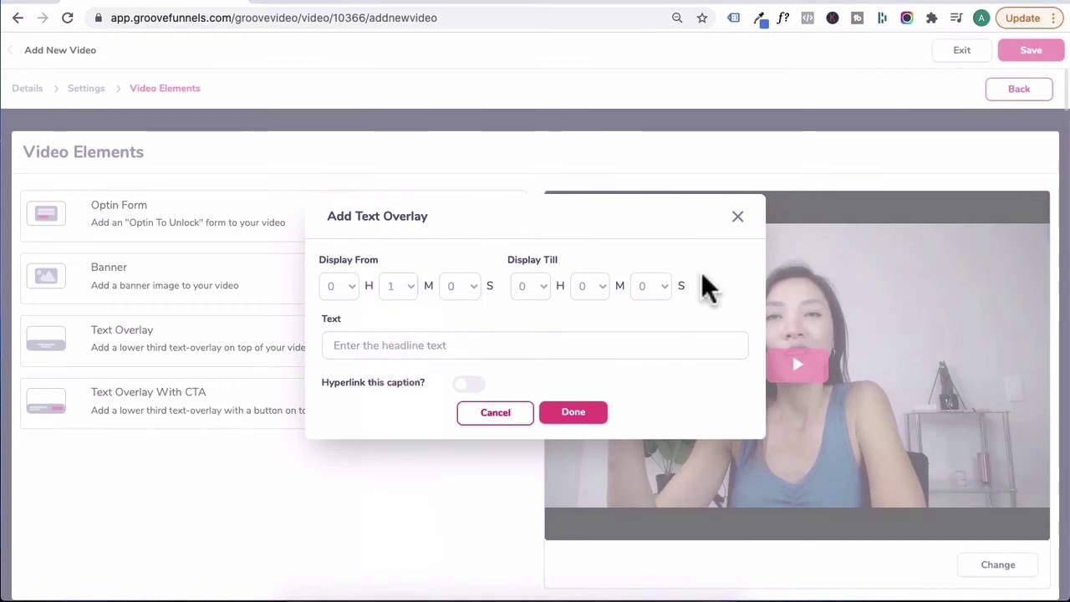
left_click(600, 289)
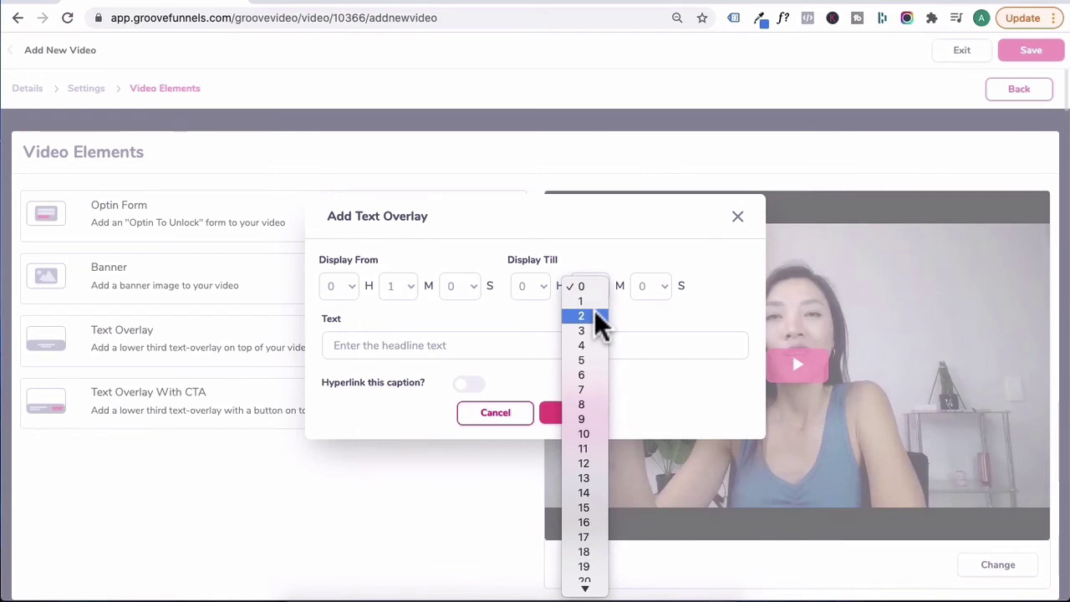
left_click(595, 311)
left_click(414, 345)
type("Get My Lead Magnet")
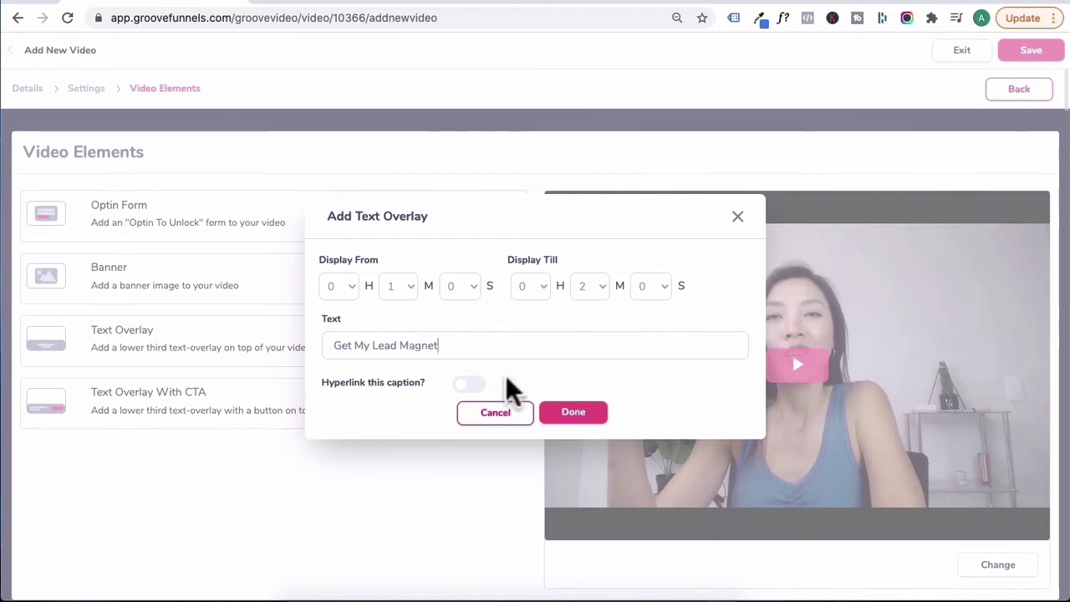
left_click(477, 385)
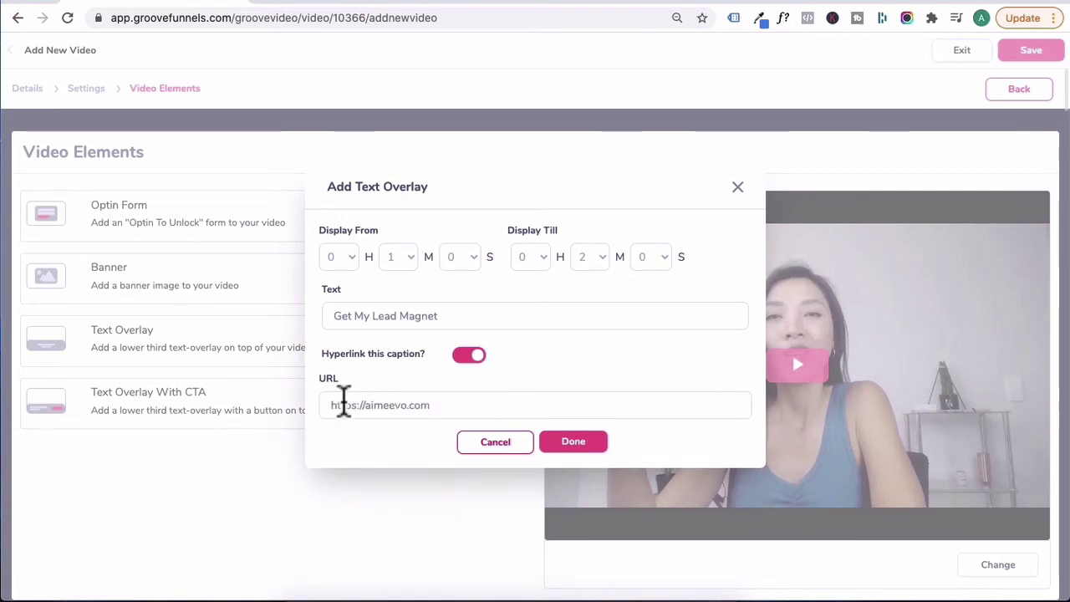
left_click(589, 447)
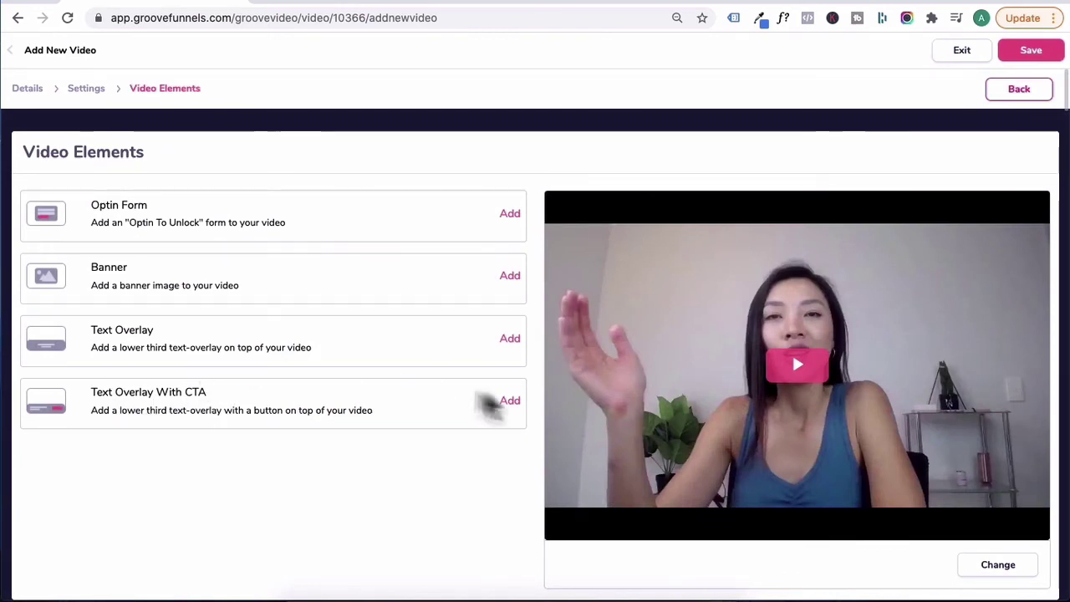
Step: Check the Text Overlay with CTA example on the preview page and start that element, displayed from 5 to 10 seconds
left_click(513, 1)
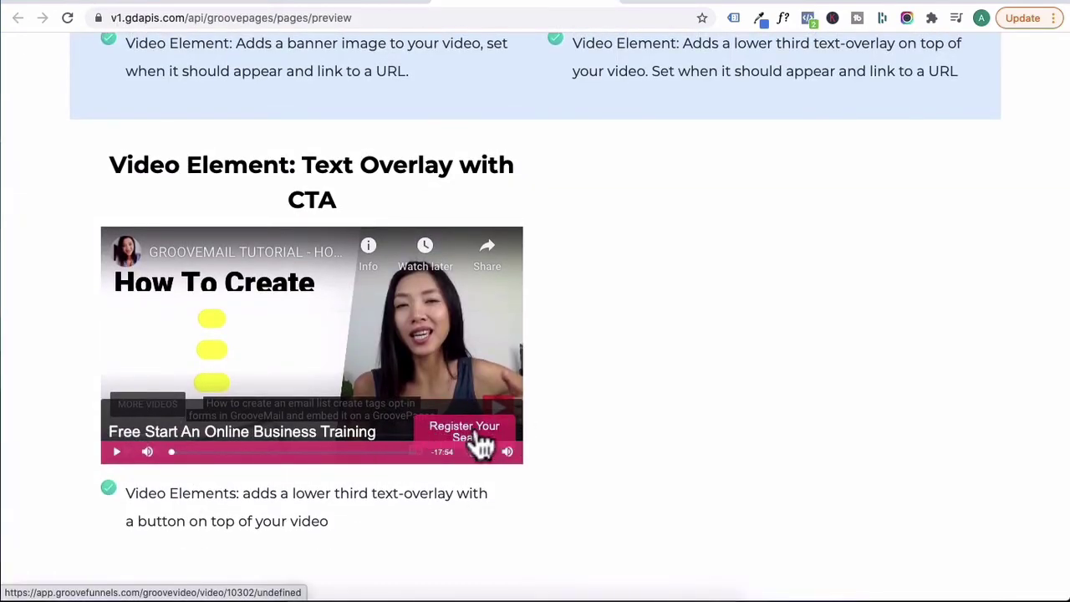
left_click(159, 2)
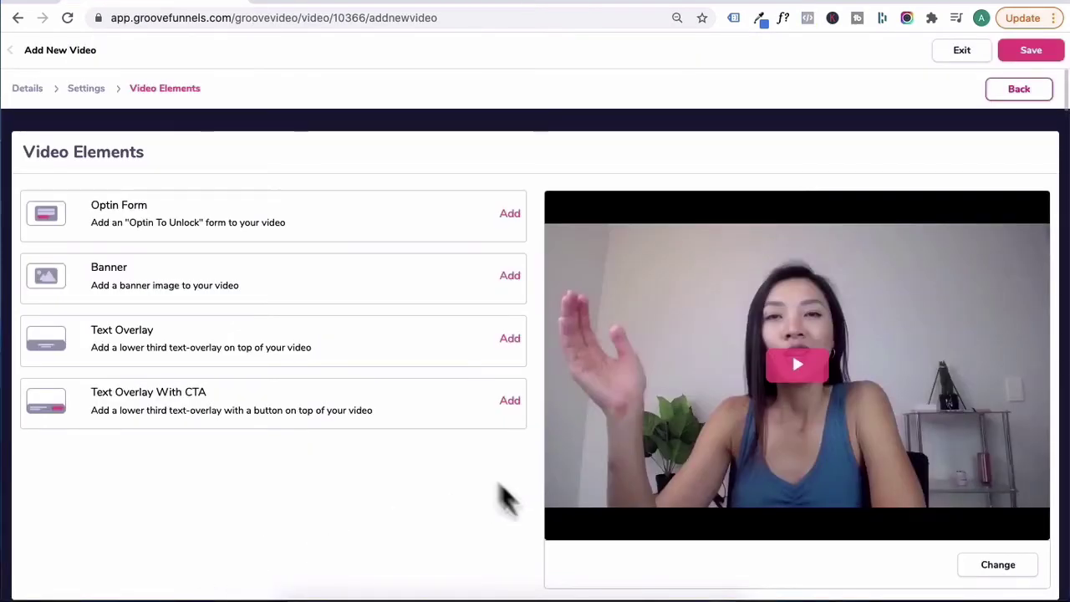
left_click(510, 401)
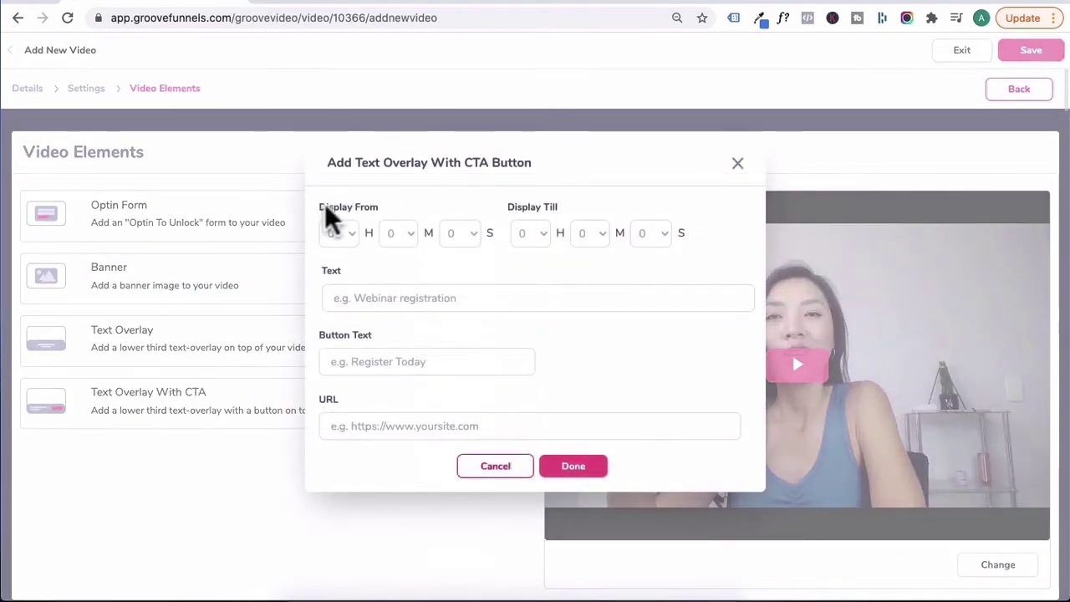
left_click(458, 241)
left_click(455, 307)
left_click(654, 246)
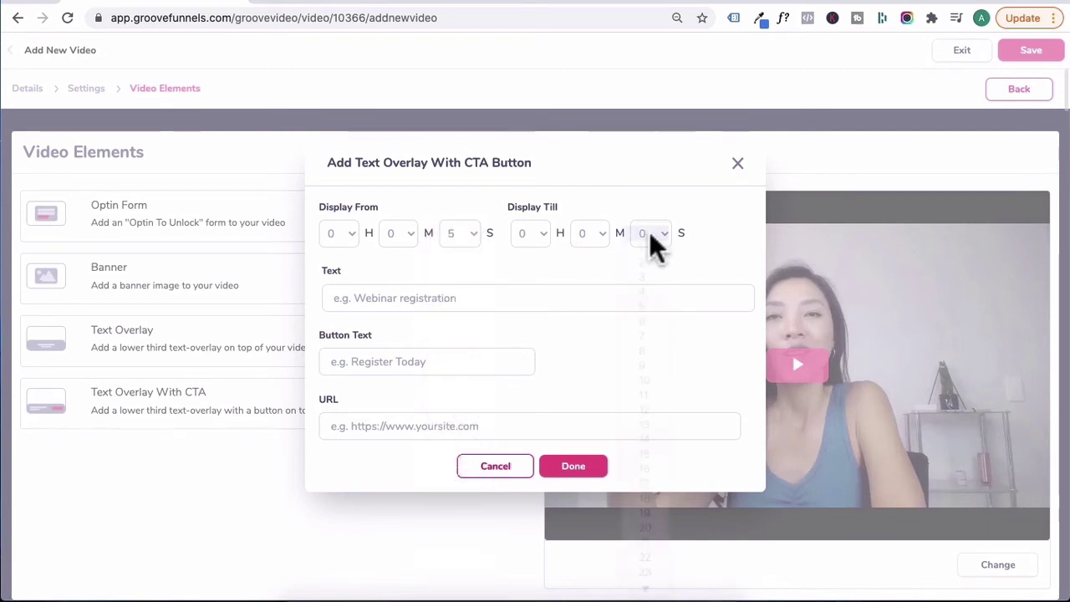
left_click(653, 381)
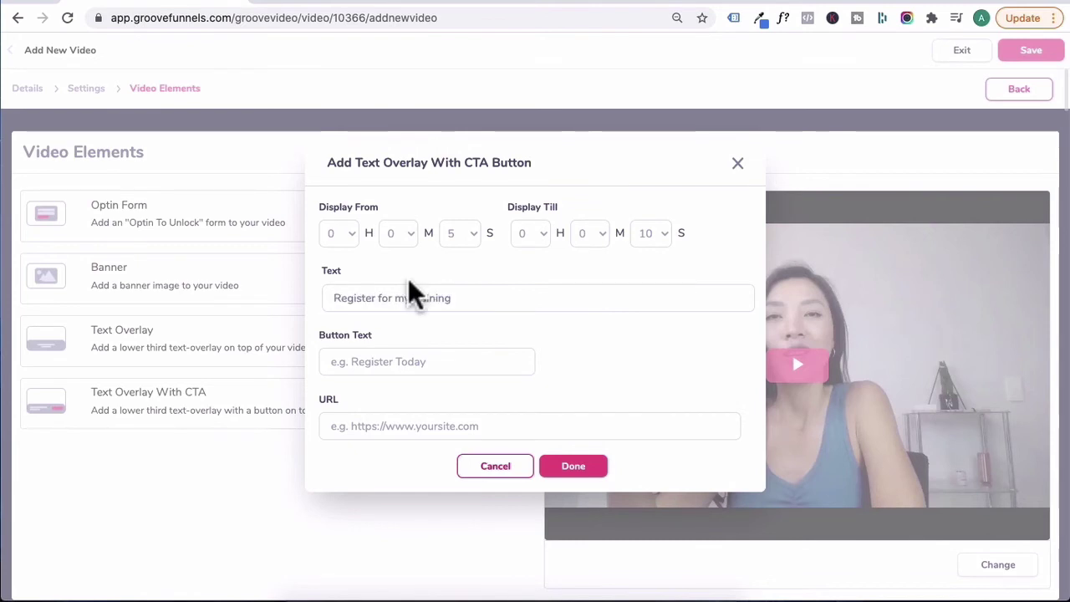
left_click(359, 361)
type("register now")
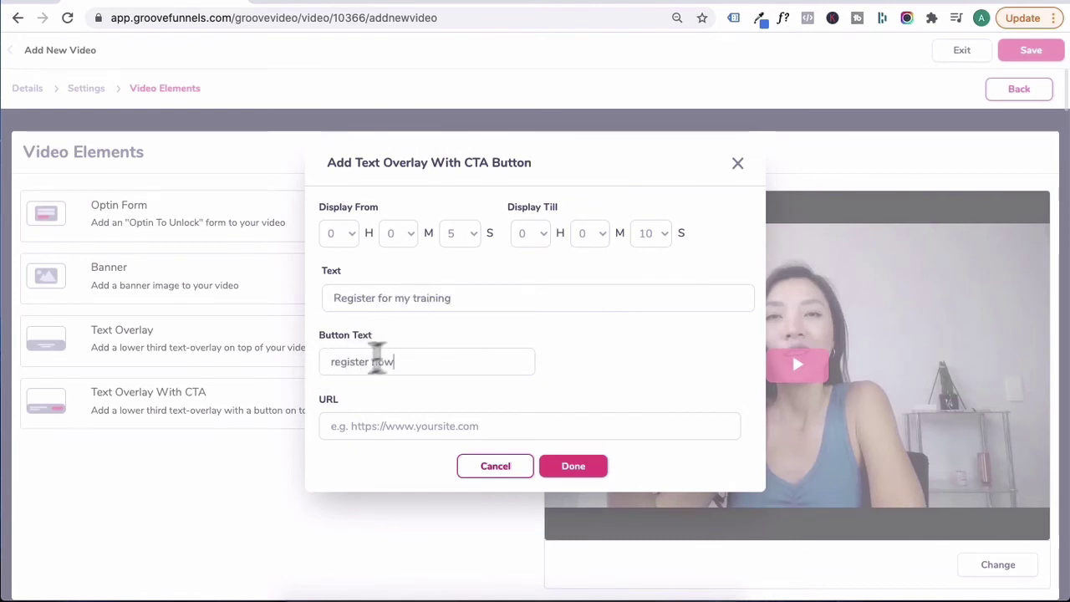
left_click(364, 428)
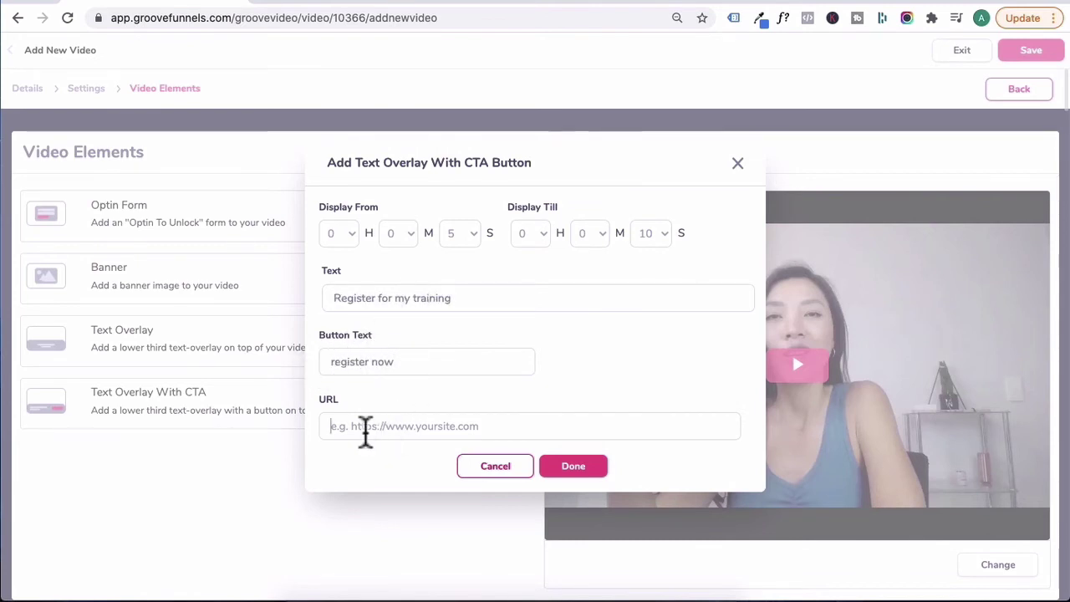
type("Register for my training")
key("super+a")
type("https://aimeevo.com")
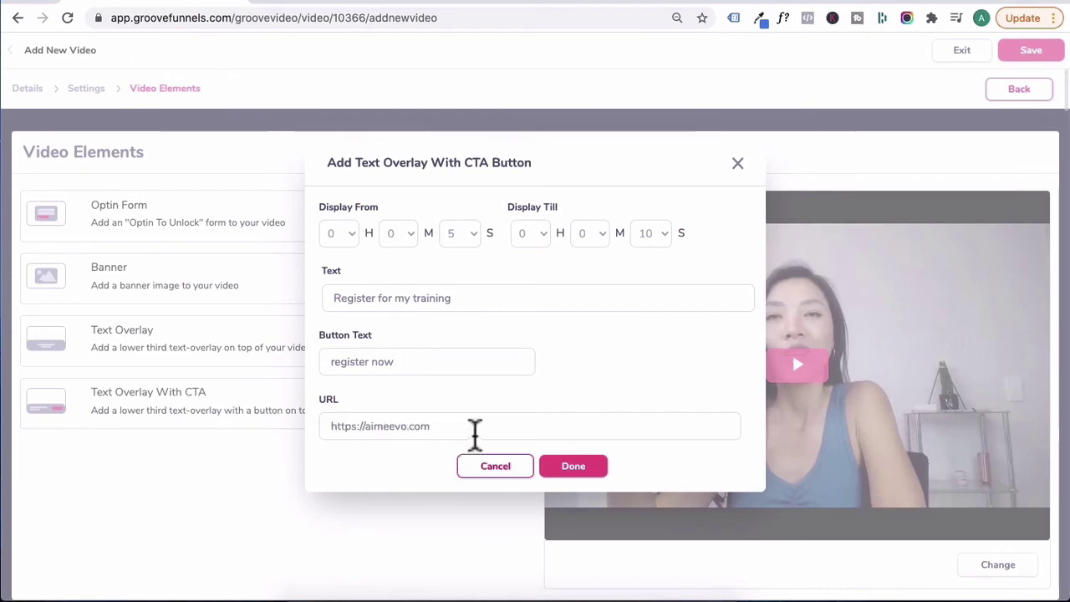
left_click(577, 466)
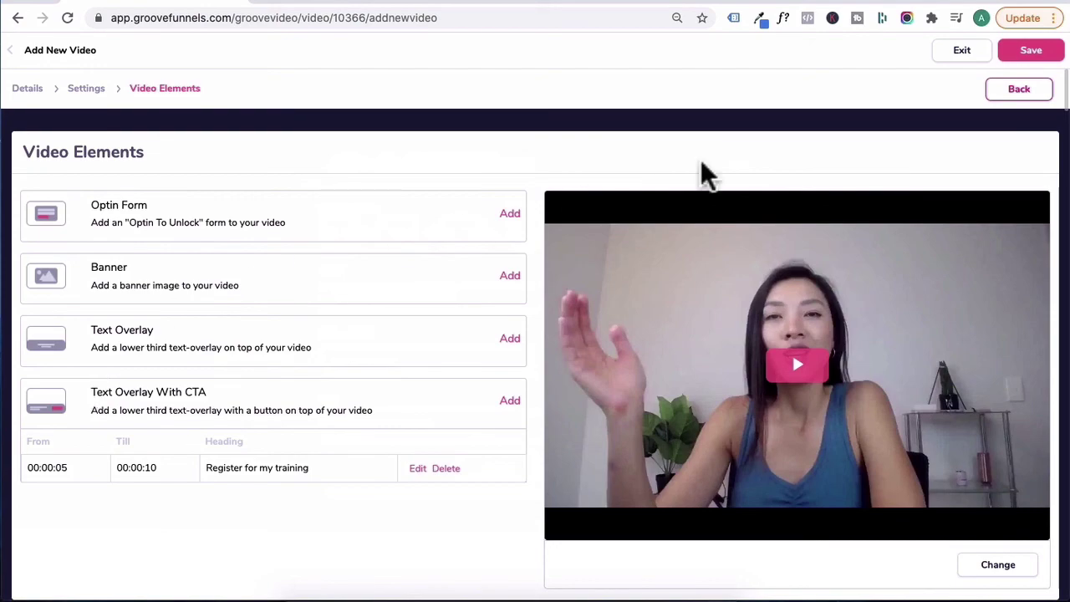
Step: Save the new video and reopen its newest entry in the video library for editing
left_click(1035, 52)
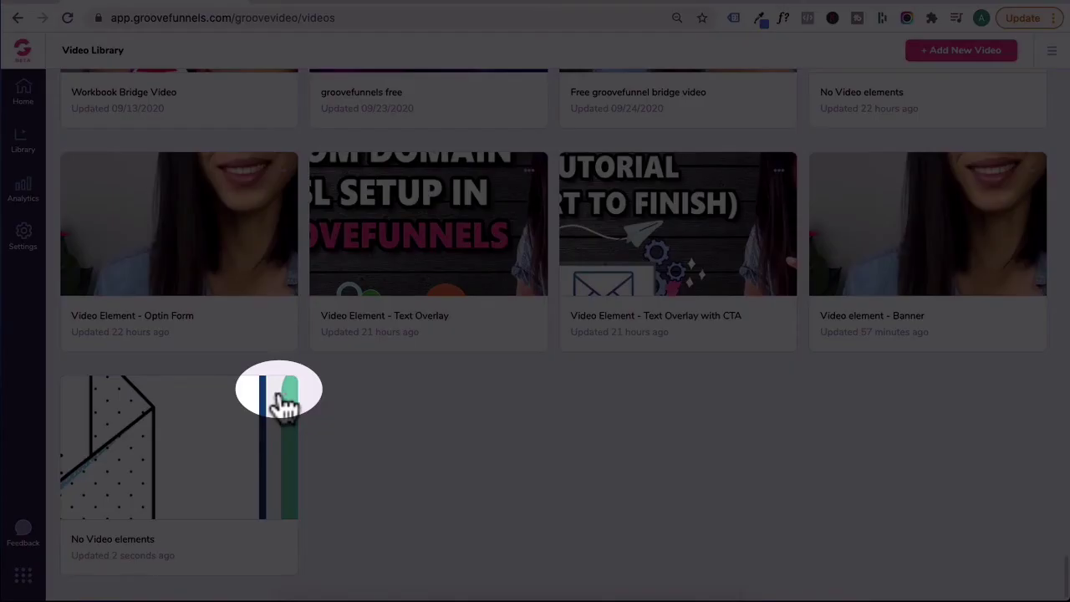
left_click(282, 401)
left_click(214, 431)
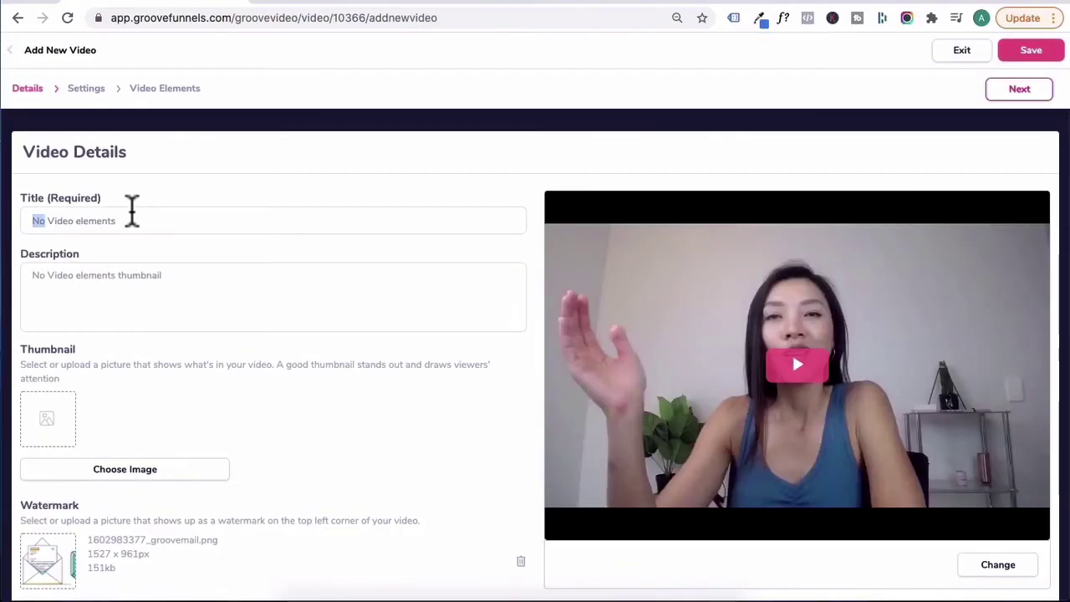
Step: Rename the video's title to "Text overlay CTA" and save the video
triple_click(131, 210)
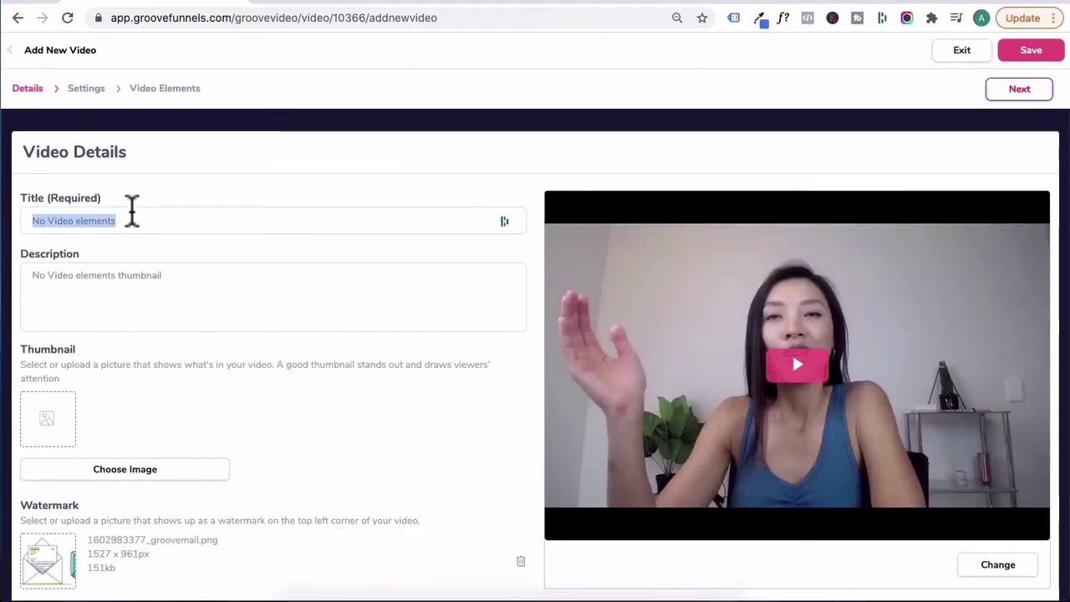
type("Text o")
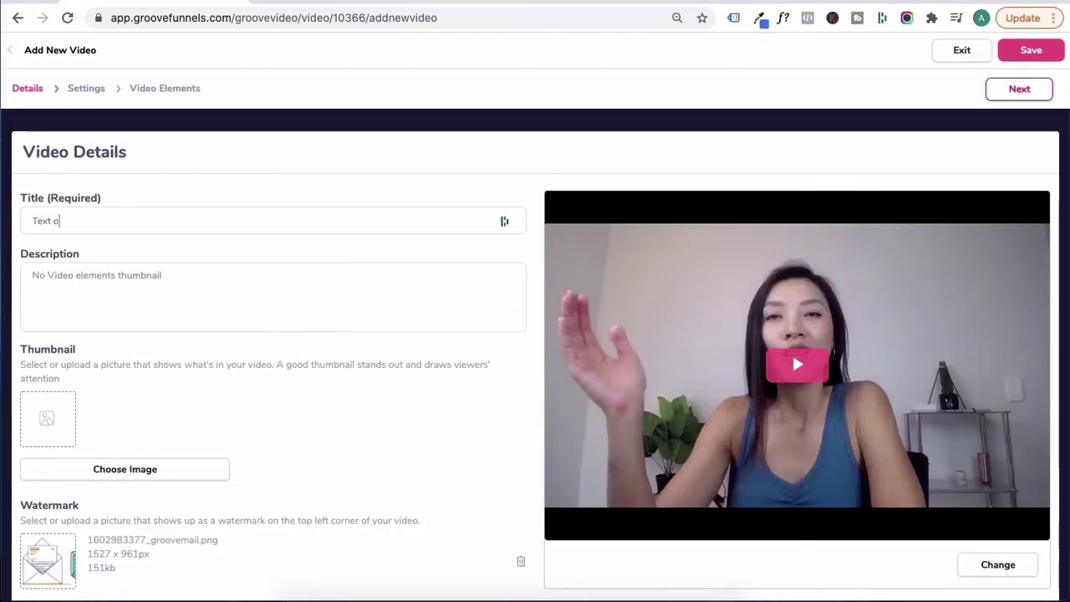
type("verlay CTA")
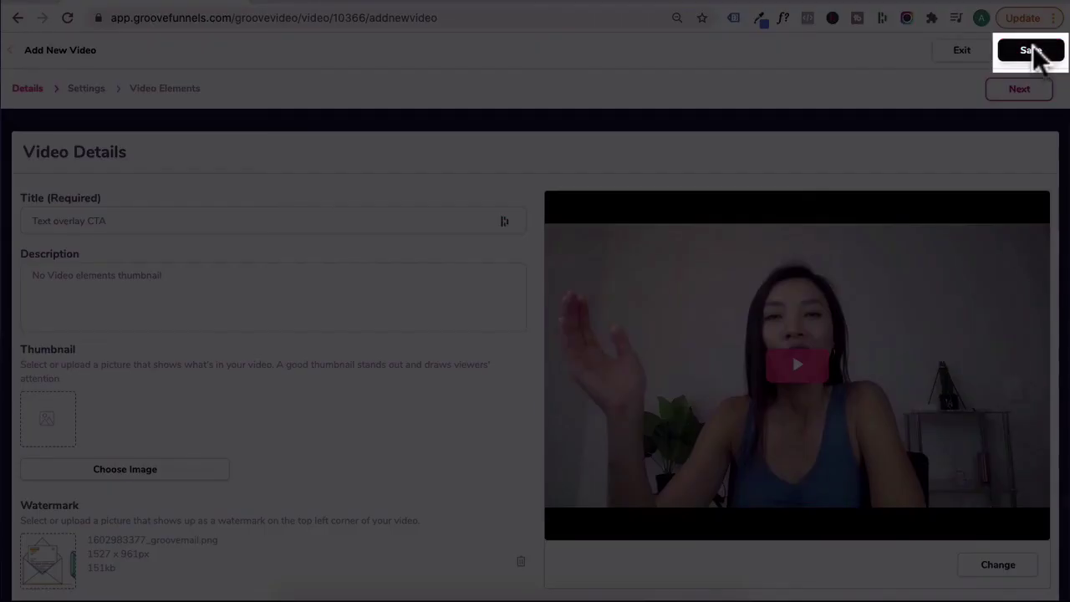
left_click(1034, 52)
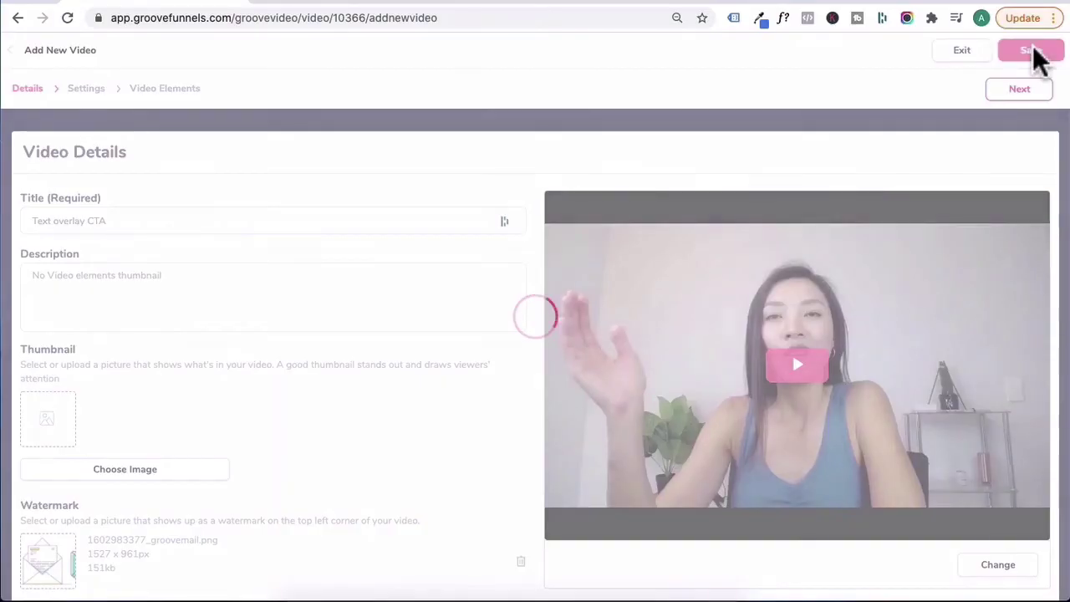
mouse_move(143, 466)
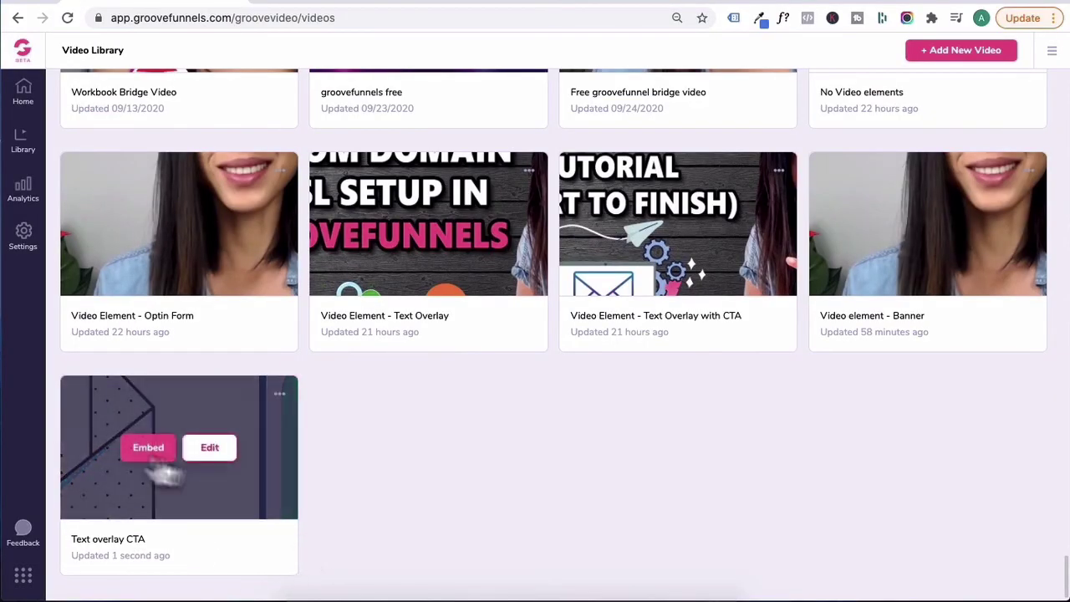
Step: Copy the embed code of the "Text overlay CTA" video and switch to the GrooveVideo Examples page in the GroovePages builder
left_click(142, 456)
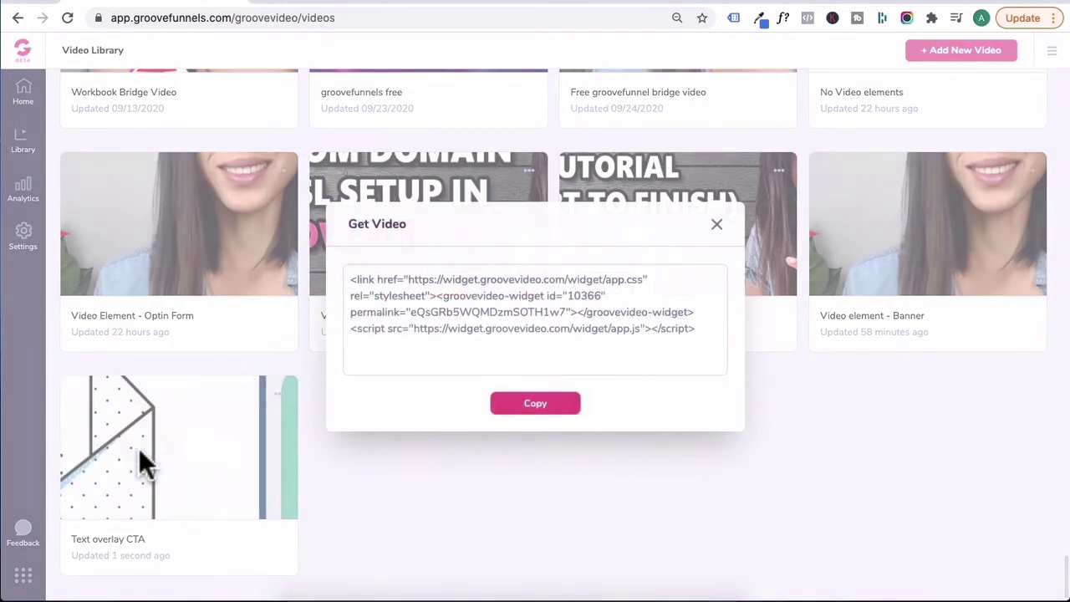
left_click(534, 409)
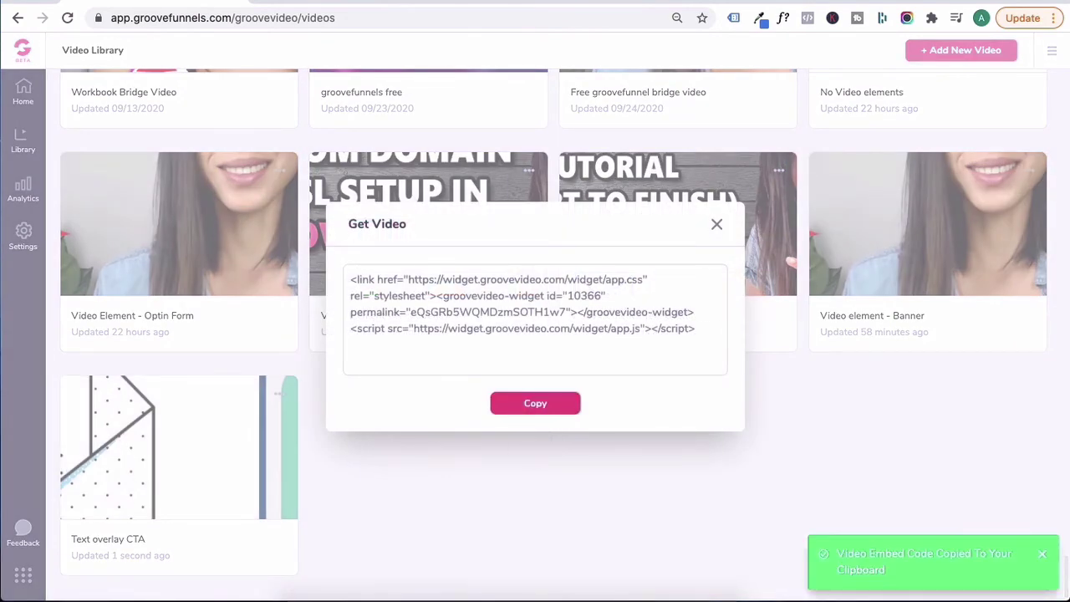
left_click(327, 5)
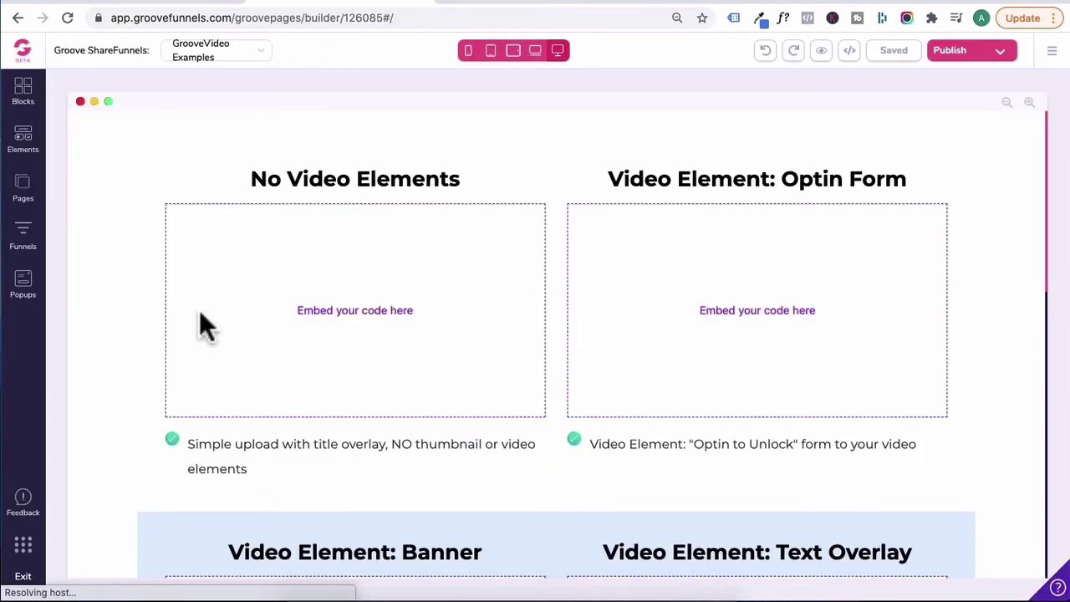
Step: Add a Code Embed element to the empty container beside the Text Overlay with CTA example
scroll(538, 351, "down", 8)
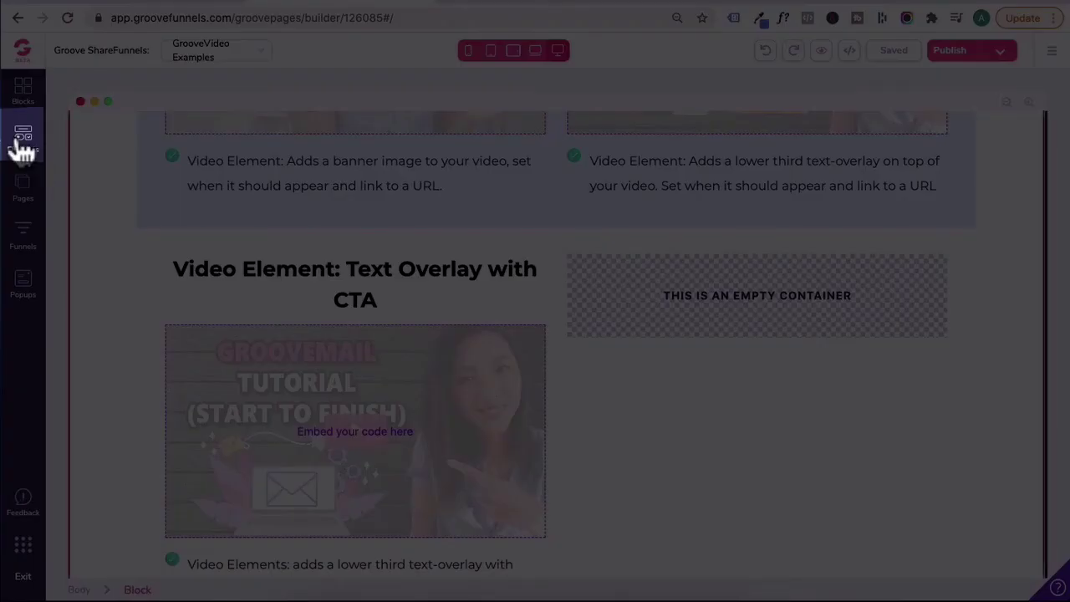
left_click(21, 144)
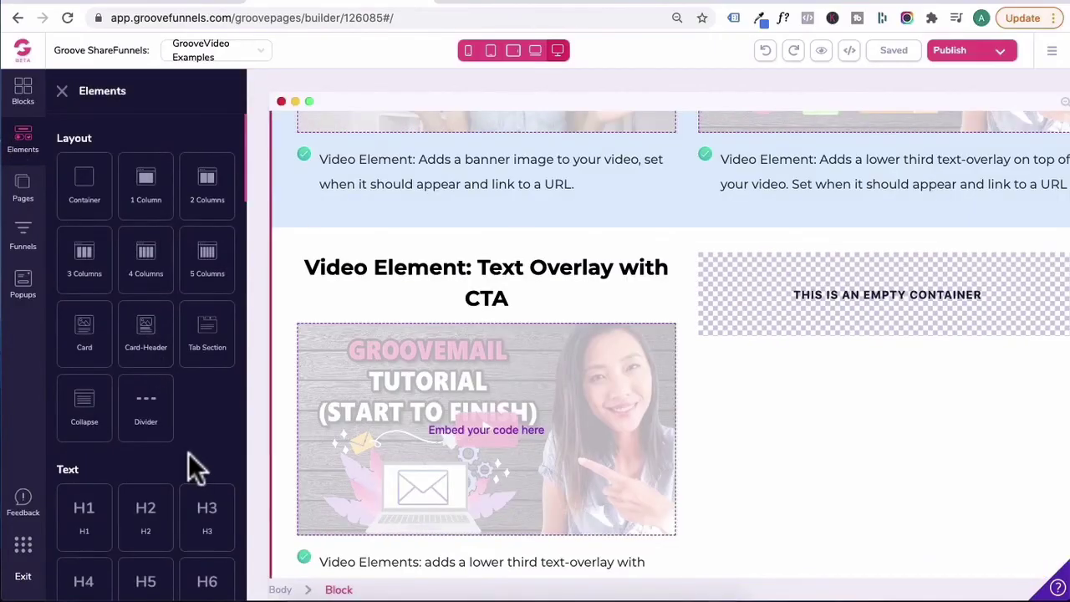
scroll(193, 468, "down", 10)
scroll(190, 459, "down", 10)
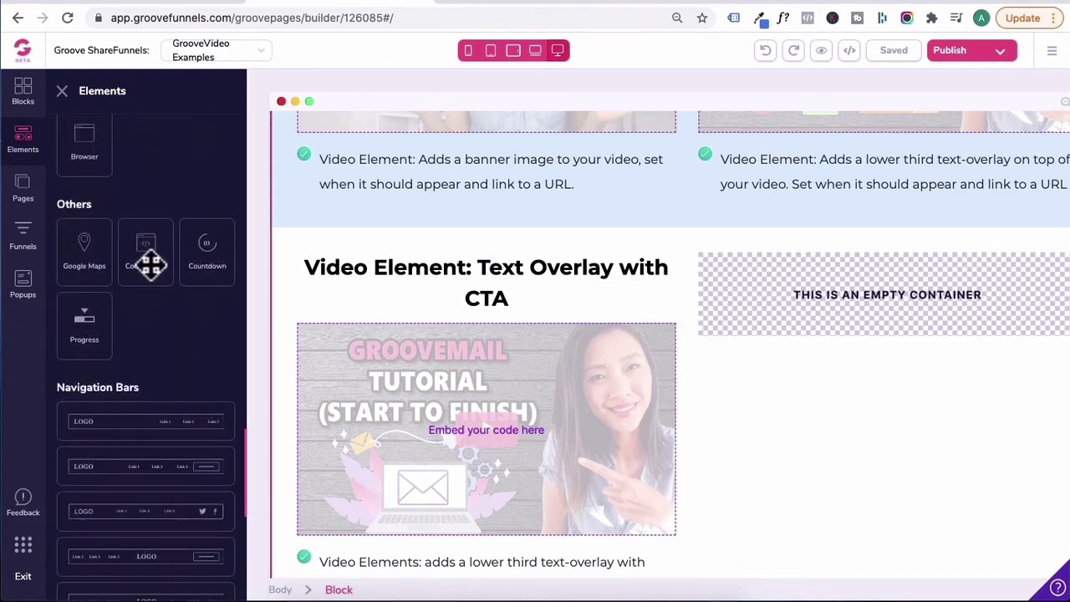
left_click_drag(146, 255, 897, 283)
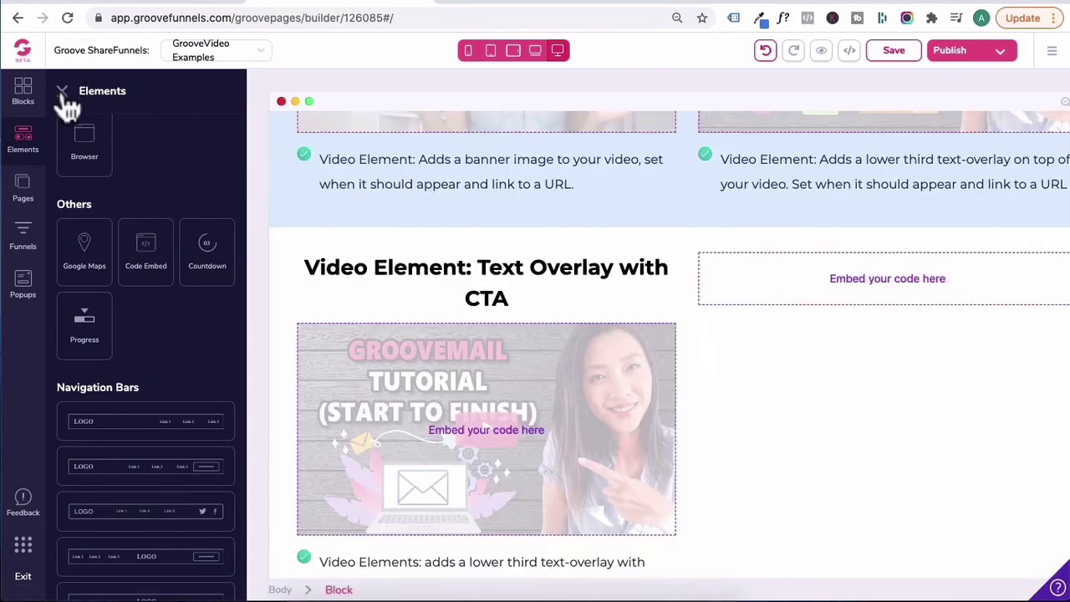
left_click(62, 90)
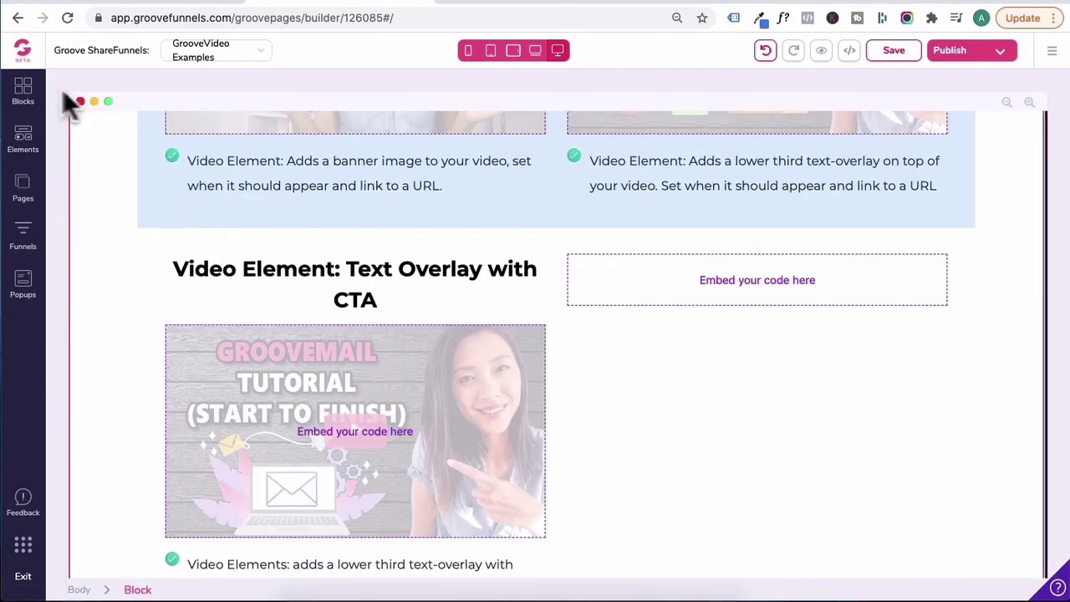
Step: Paste the copied video embed code into the new element's source code, save the code and save the page
left_click(697, 282)
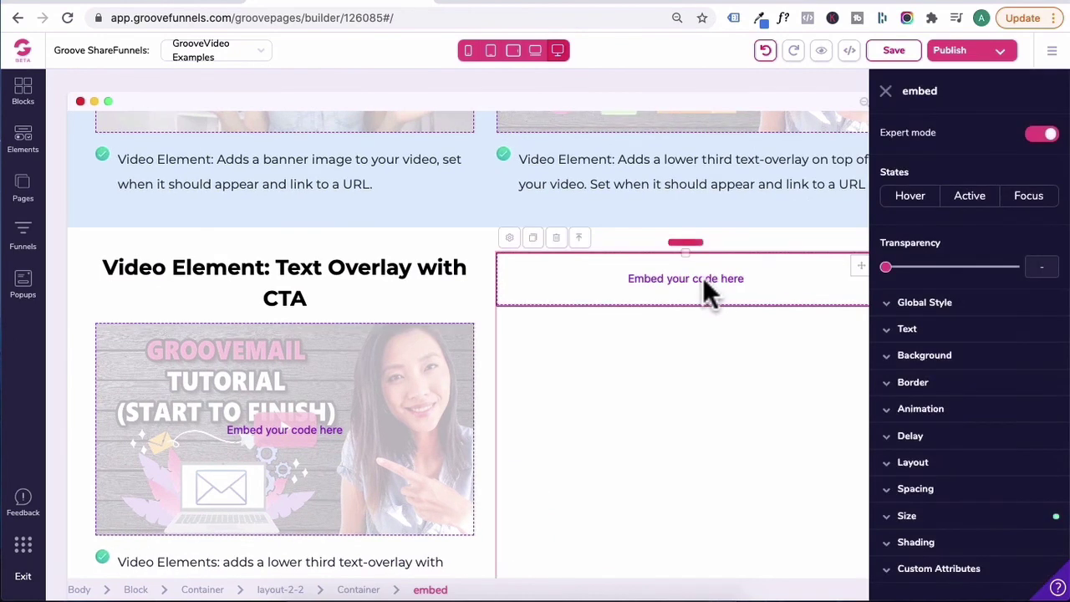
left_click(508, 241)
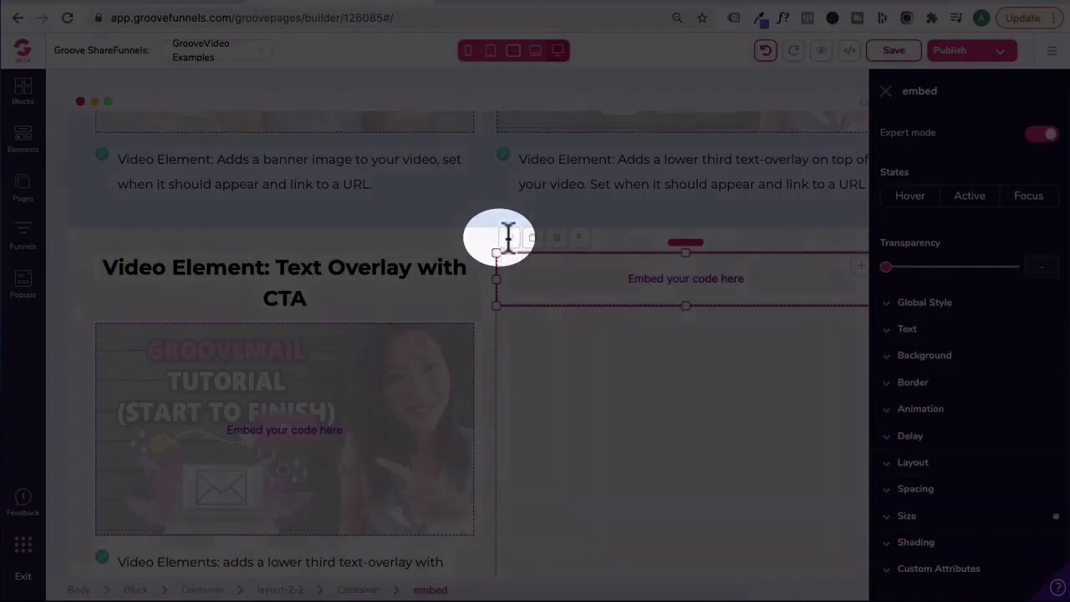
type("<link href=\"https://widget.groovevideo.com/widget/app.css\" rel=\"stylesheet\"><groovevideo-widget id=\"10366\" permalink=\"eQsGRb5WQMDzmSOTH1w7\"></groovevideo-widget><script src=\"https://widget.groovevideo.com/widget/app.js\"></script>")
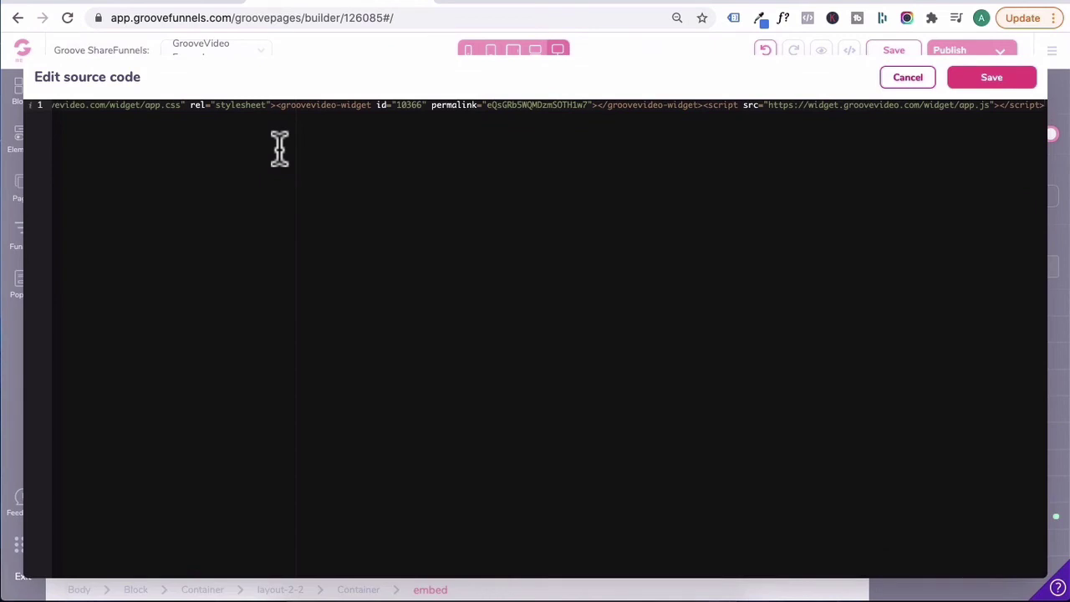
left_click(994, 83)
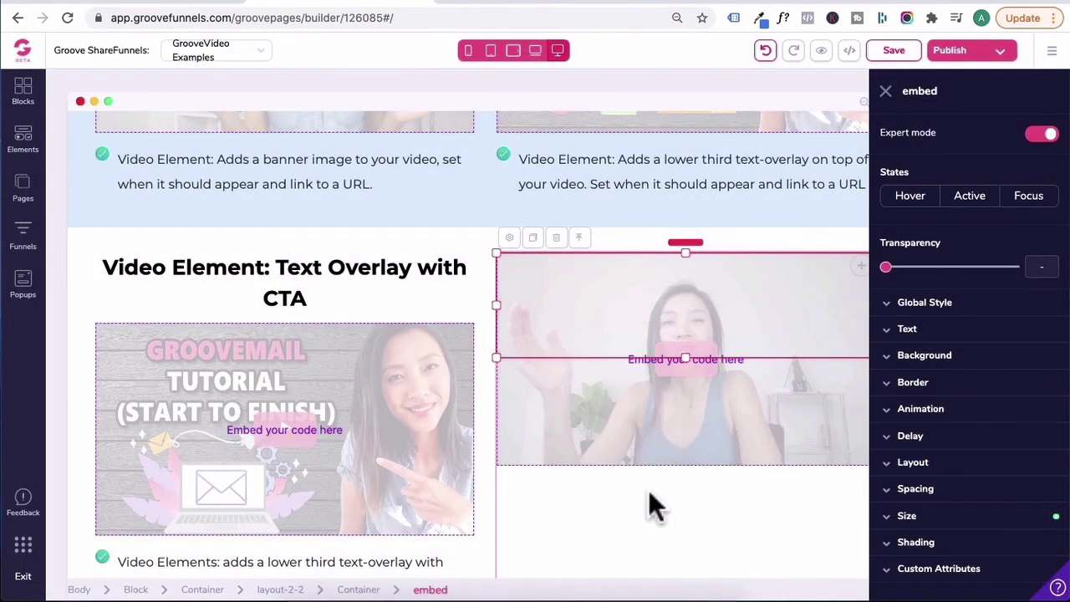
left_click(893, 54)
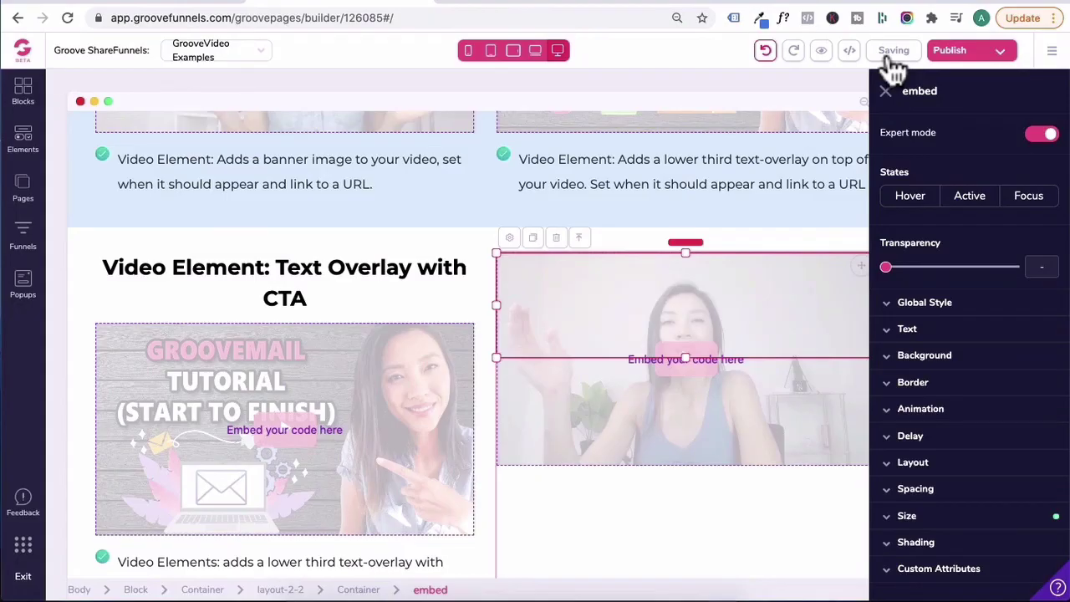
Step: Preview the page and check the newly embedded video's CTA text overlay during playback, pausing the video when done
left_click(822, 54)
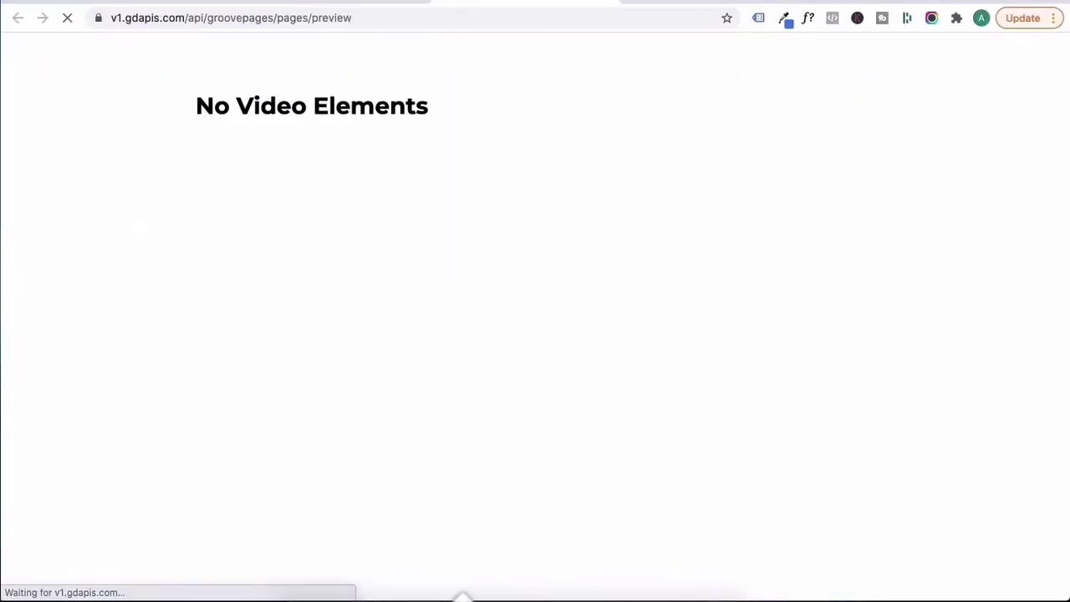
scroll(740, 355, "down", 10)
scroll(739, 357, "down", 2)
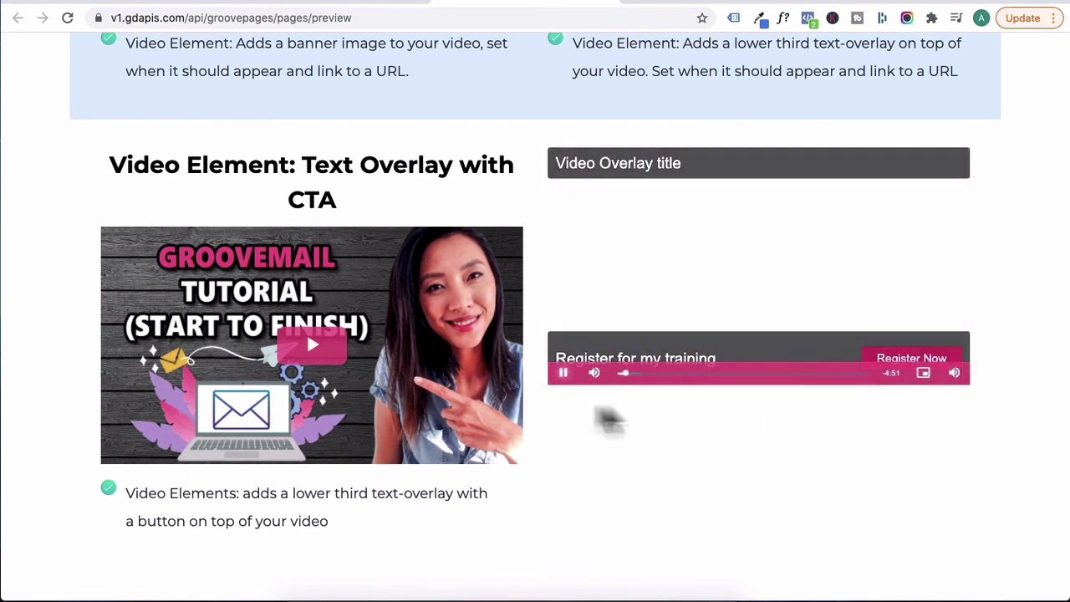
left_click(563, 374)
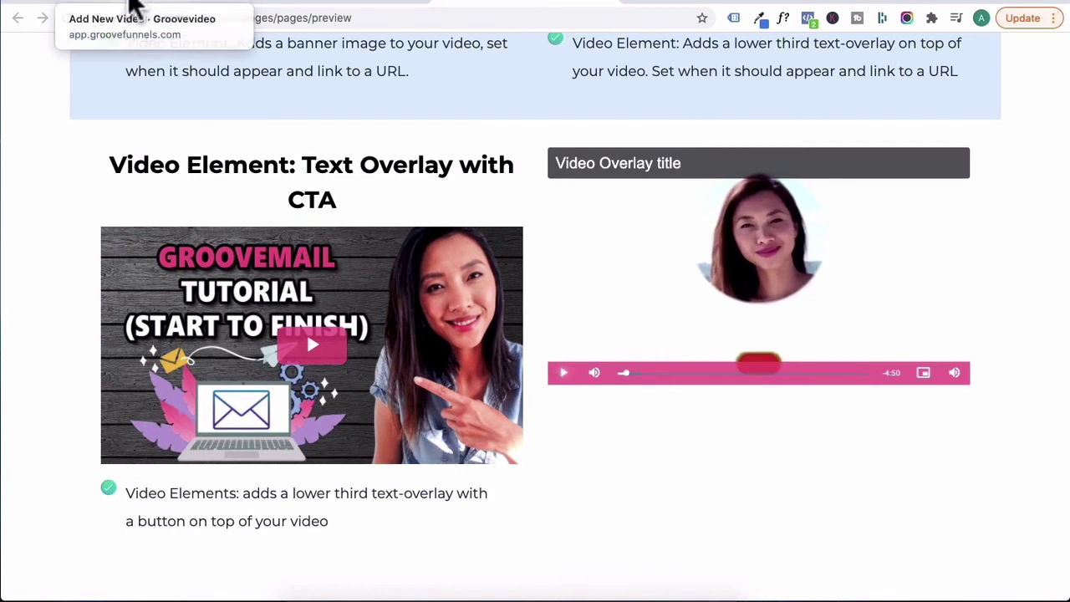